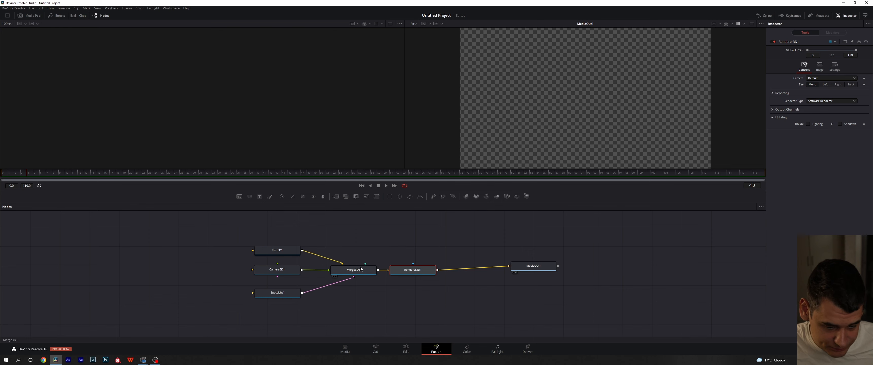
- Display the Merge3D node in the empty viewer and inspect its camera and spotlight from several angles
click(362, 273)
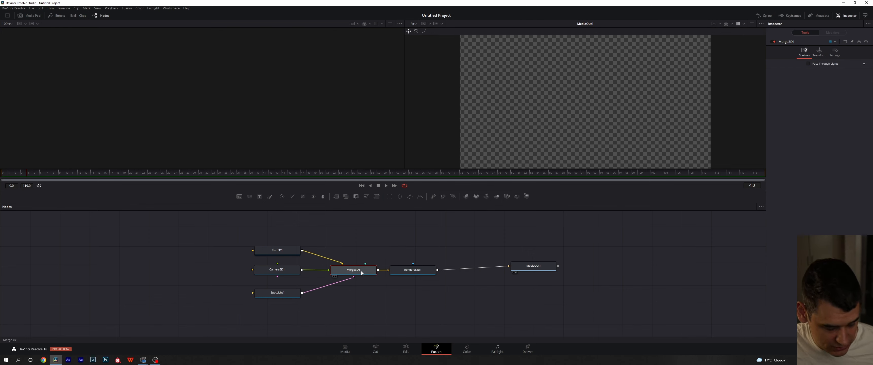
key(1)
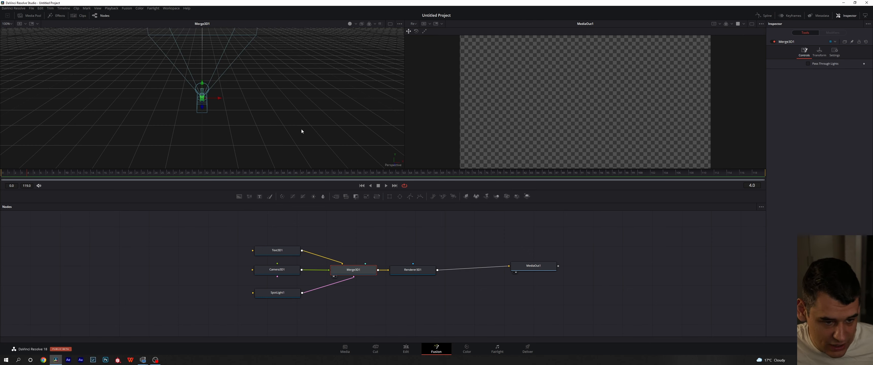
mouse_move(302, 130)
mouse_down()
mouse_move(278, 116)
mouse_move(298, 128)
mouse_up()
drag(274, 107, 216, 89)
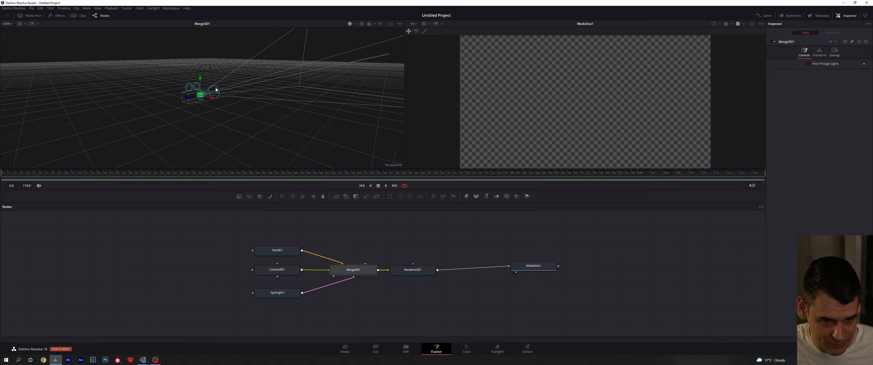
drag(244, 142, 168, 128)
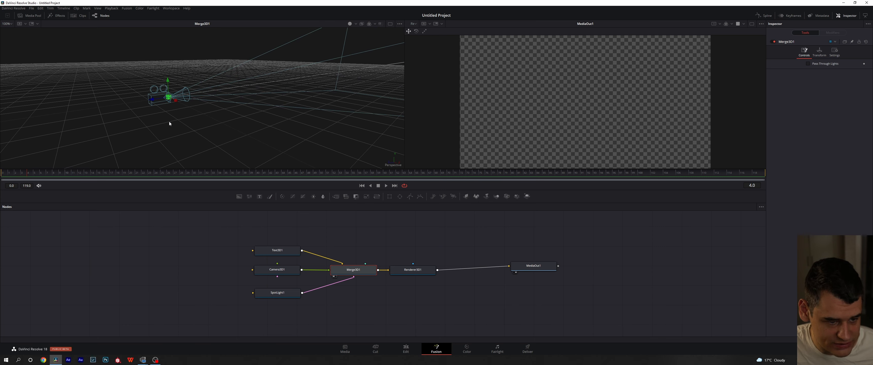
scroll(170, 122, up, 6)
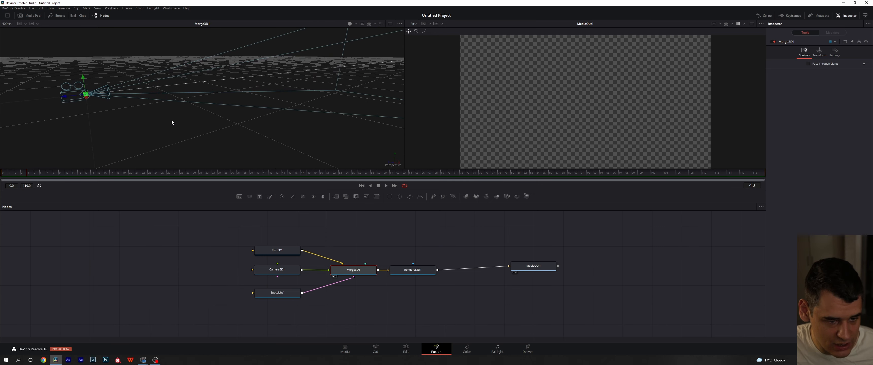
scroll(172, 122, down, 2)
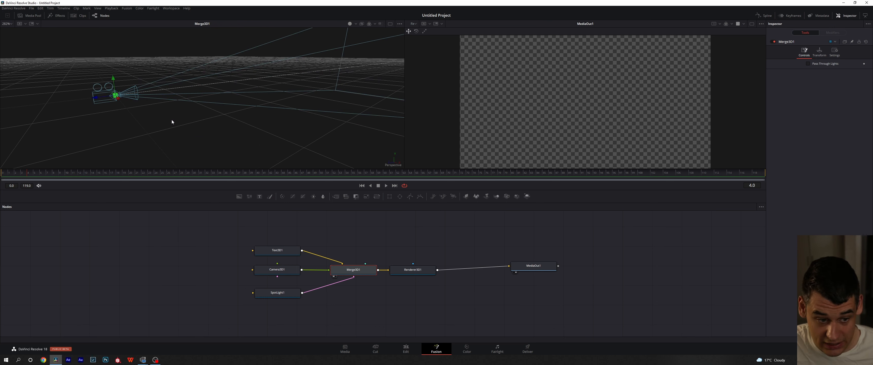
scroll(171, 121, down, 5)
scroll(172, 121, up, 5)
scroll(173, 122, down, 2)
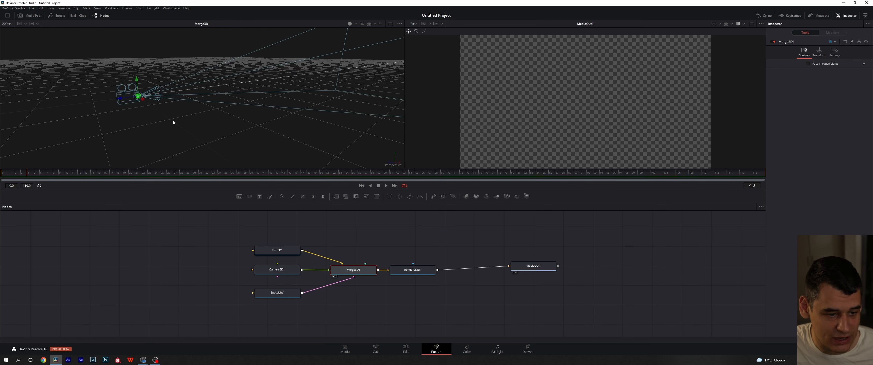
drag(167, 120, 213, 128)
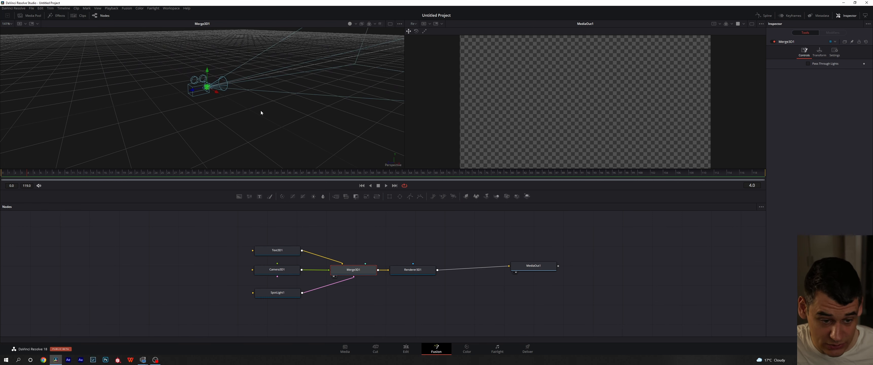
drag(274, 115, 253, 115)
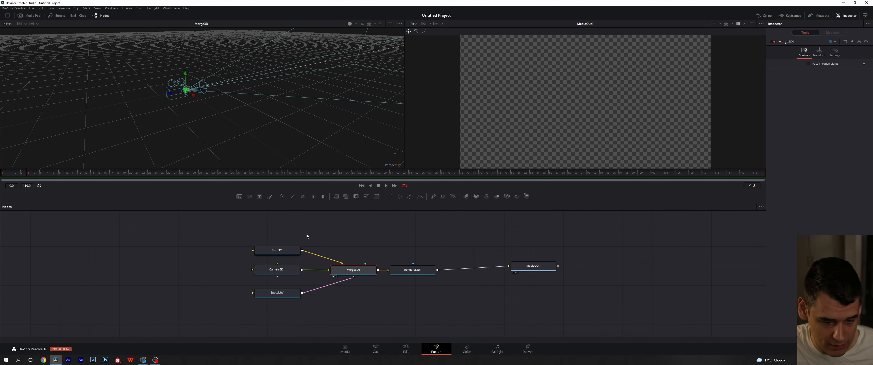
- Enter "TEXT" as the content of the Text3D node
click(278, 251)
click(811, 87)
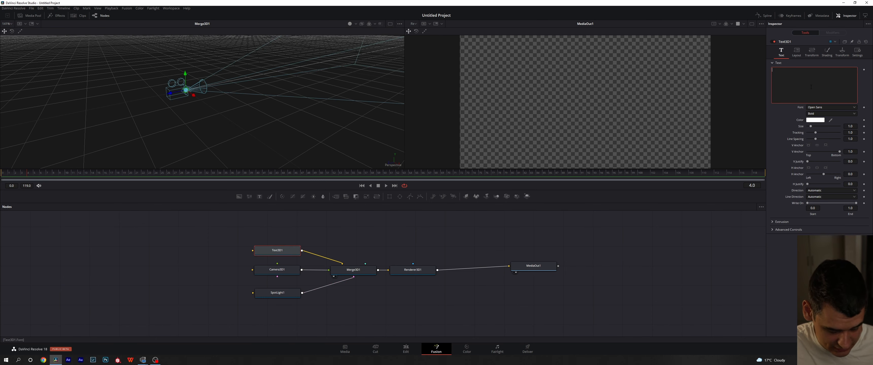
text(TEXT)
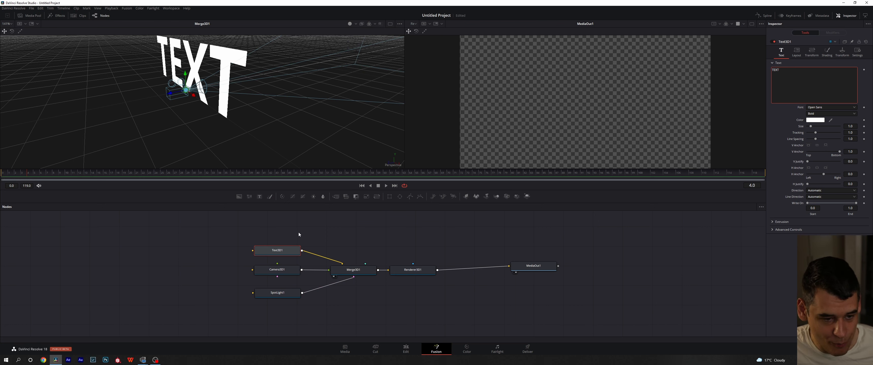
- Move the Camera3D object back from the text until the whole word fits in the rendered frame
click(284, 274)
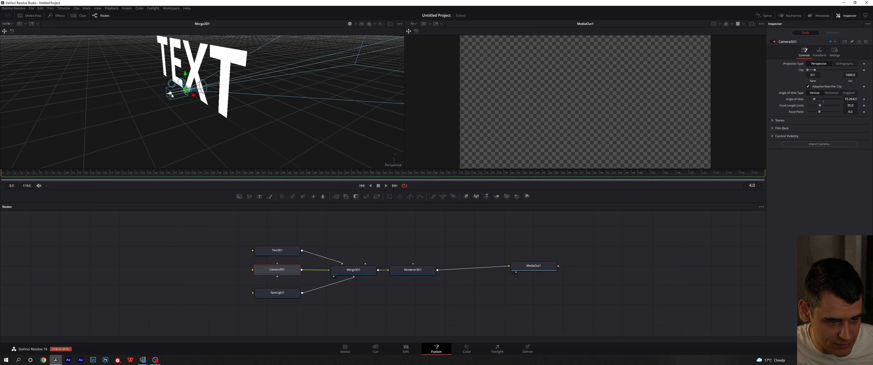
drag(174, 94, 1, 131)
scroll(167, 132, down, 3)
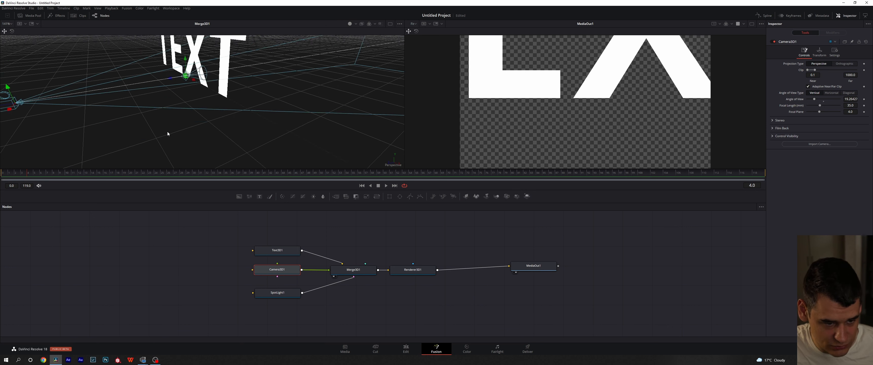
scroll(163, 131, up, 3)
scroll(157, 135, down, 5)
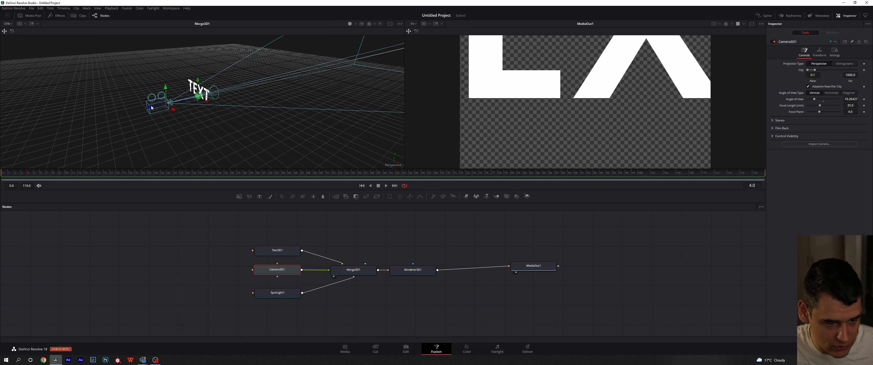
drag(153, 109, 67, 103)
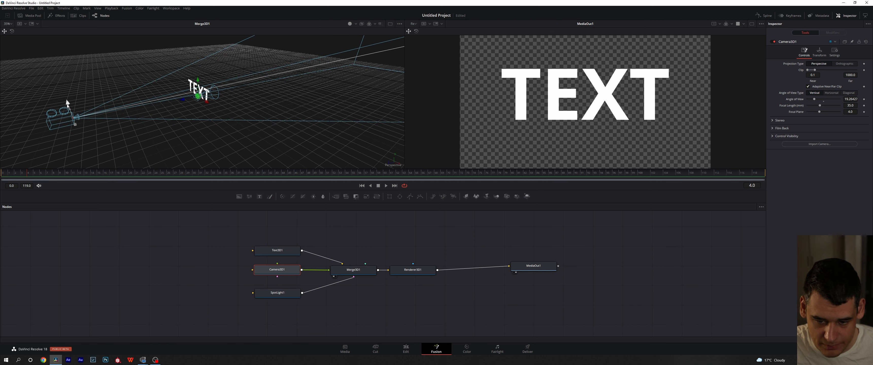
- Move the spotlight between the camera and the text, to about X -0.74, Y 0.28, Z 1.54
drag(288, 294, 287, 293)
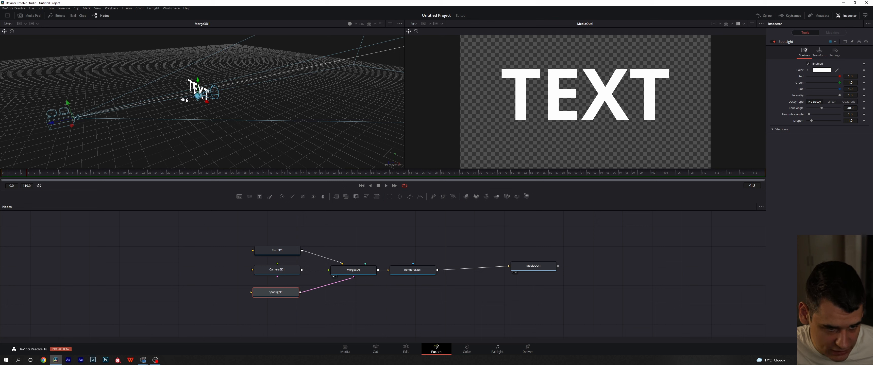
drag(184, 101, 151, 82)
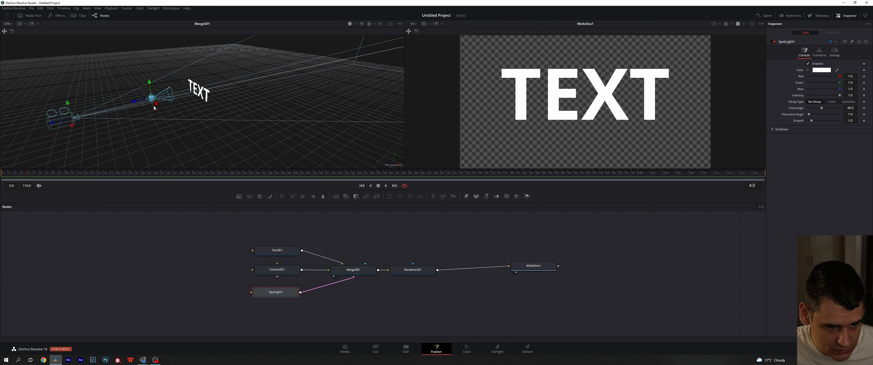
drag(157, 104, 150, 96)
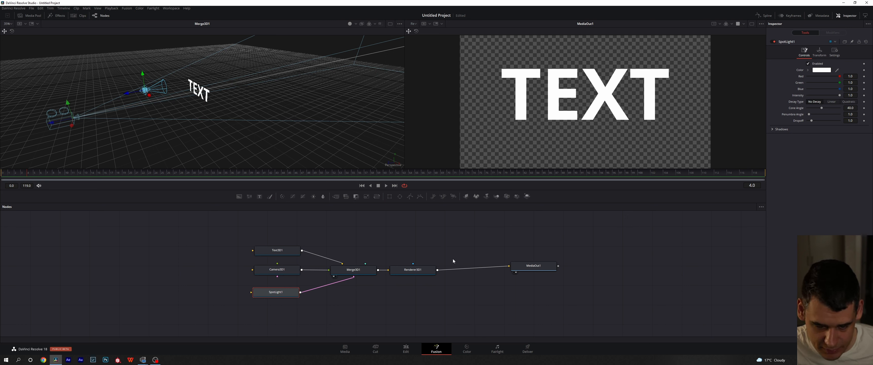
click(371, 273)
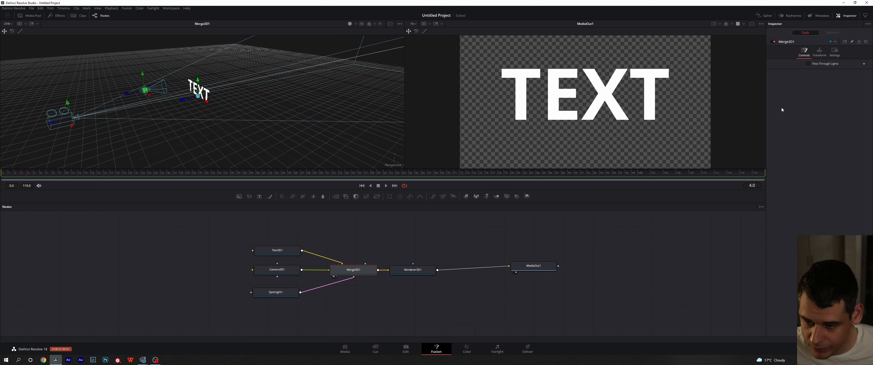
click(820, 55)
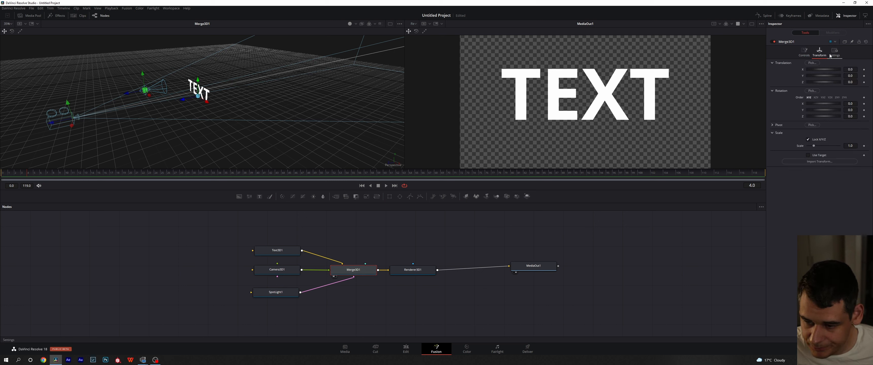
click(835, 56)
click(820, 56)
click(278, 298)
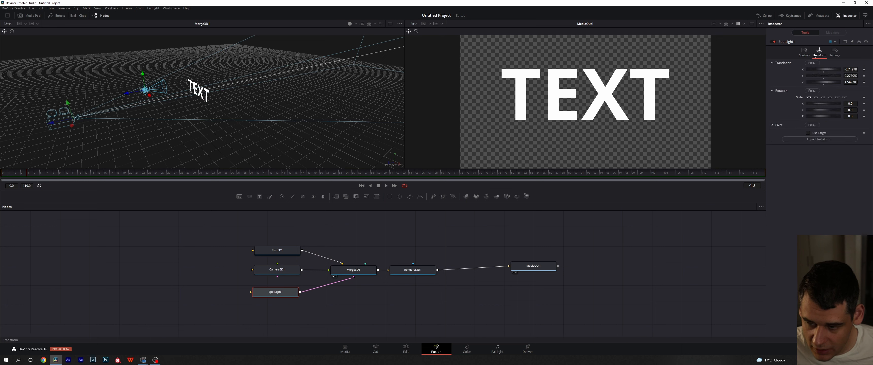
click(835, 52)
- Enable lighting and shadows in the Renderer3D node and reposition the spotlight so its cone lights the whole word
click(424, 274)
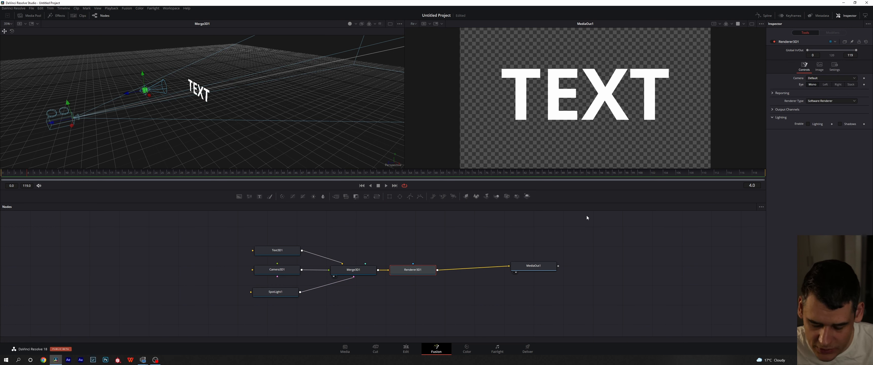
click(808, 124)
click(840, 125)
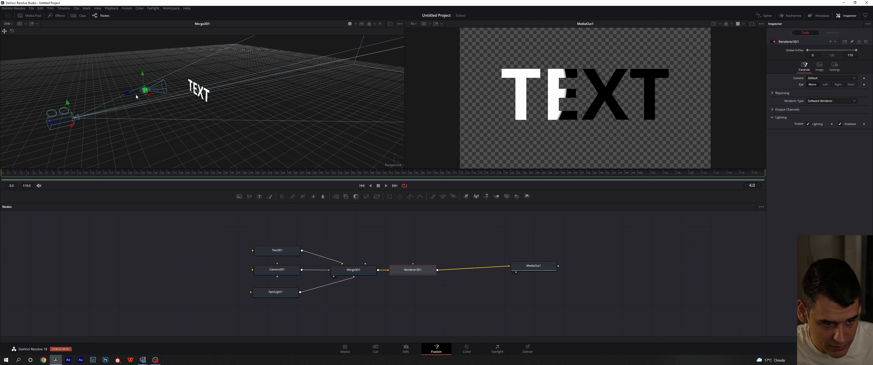
drag(149, 98, 121, 103)
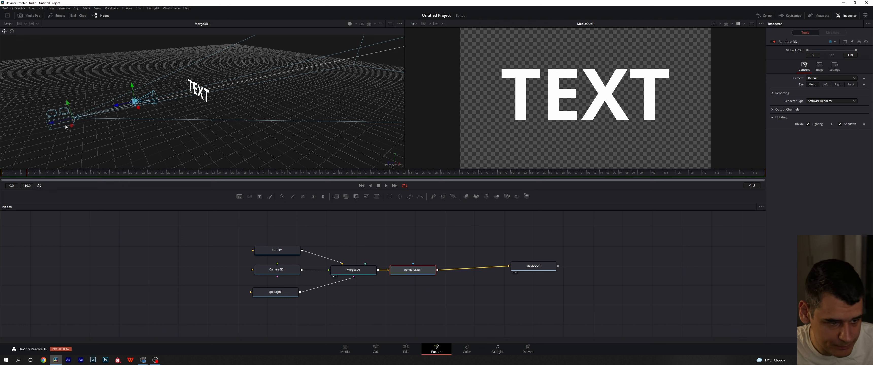
- Open the transform settings of the Camera3D node
drag(71, 126, 72, 126)
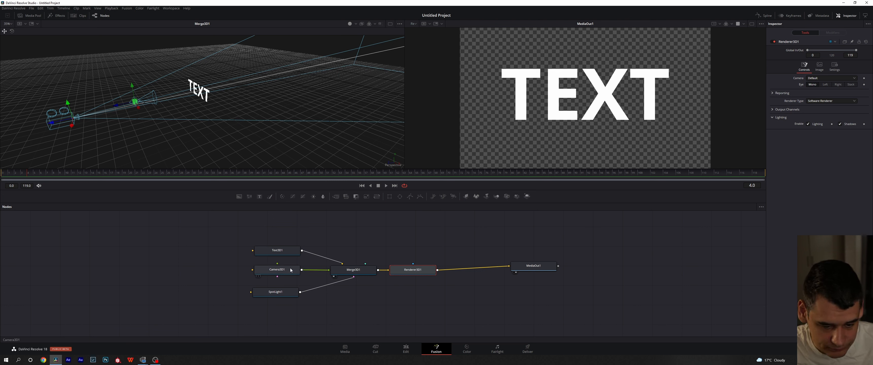
click(277, 270)
click(819, 53)
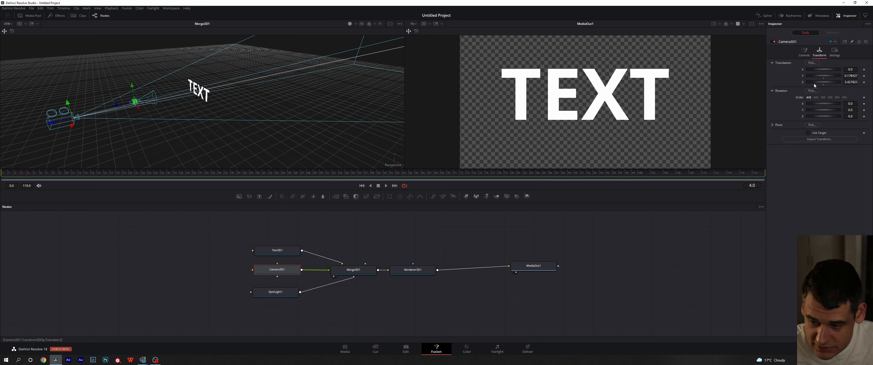
drag(830, 77, 807, 80)
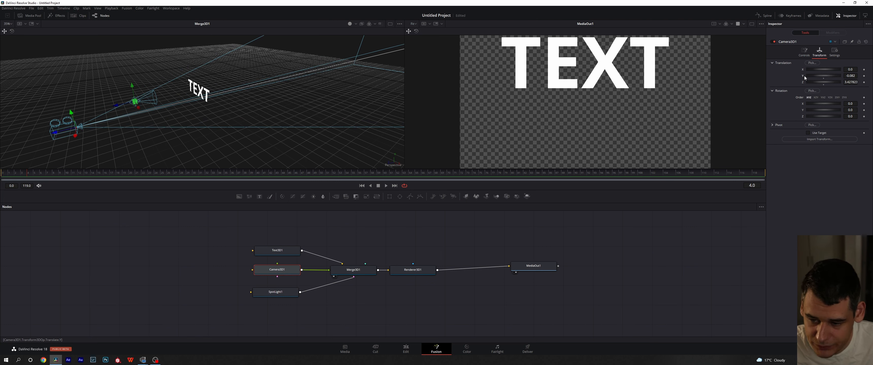
double_click(805, 77)
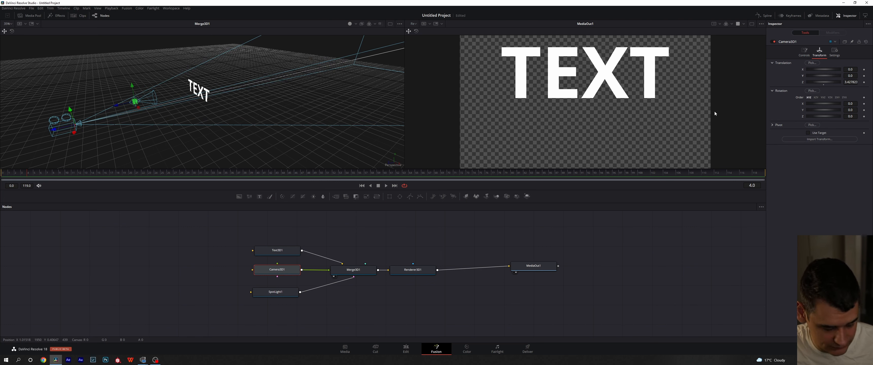
key(ctrl+z)
key(ctrl+z)
- Shift the camera to about -1.25 in X and rotate it about -20 degrees around Y, keeping X rotation at 0
drag(818, 70, 807, 70)
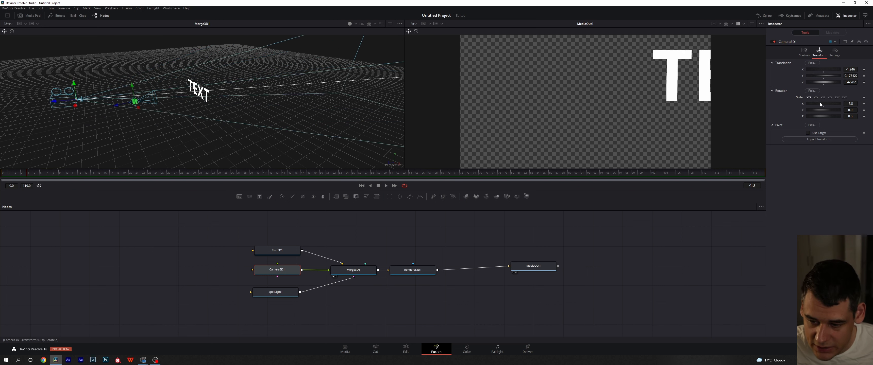
drag(821, 103, 812, 113)
double_click(803, 103)
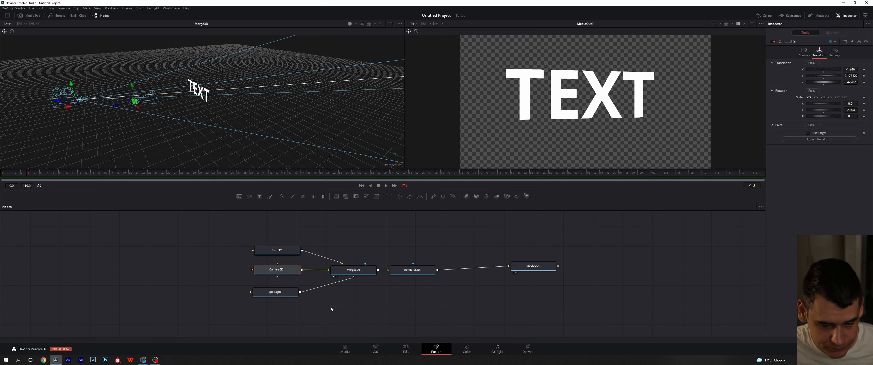
- Give the Text3D word an extrusion depth and bevel its edges
click(278, 253)
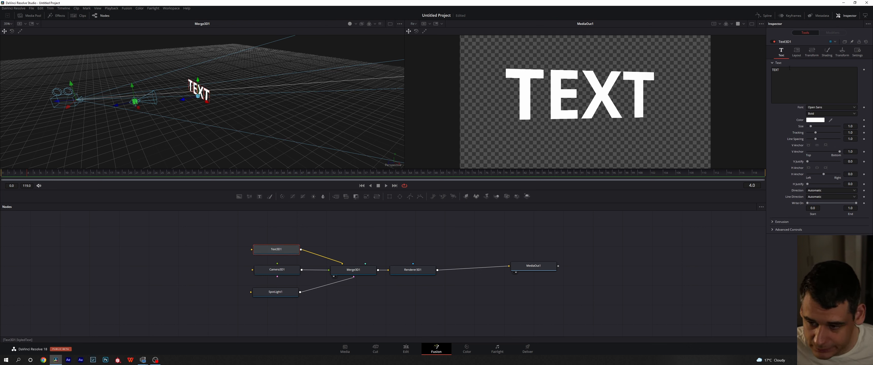
click(781, 222)
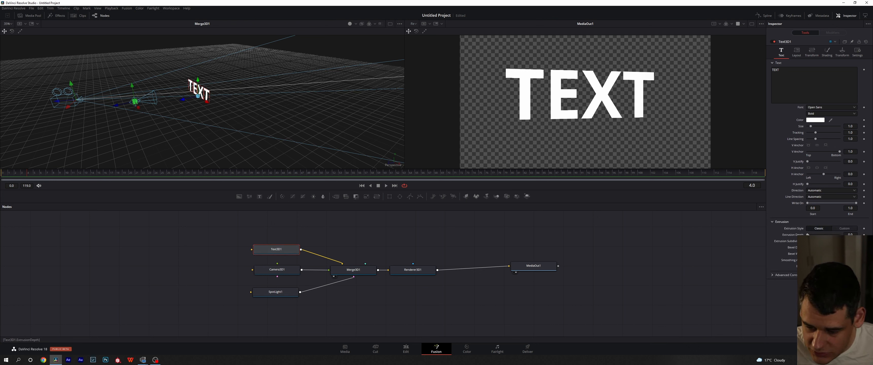
drag(808, 235, 832, 235)
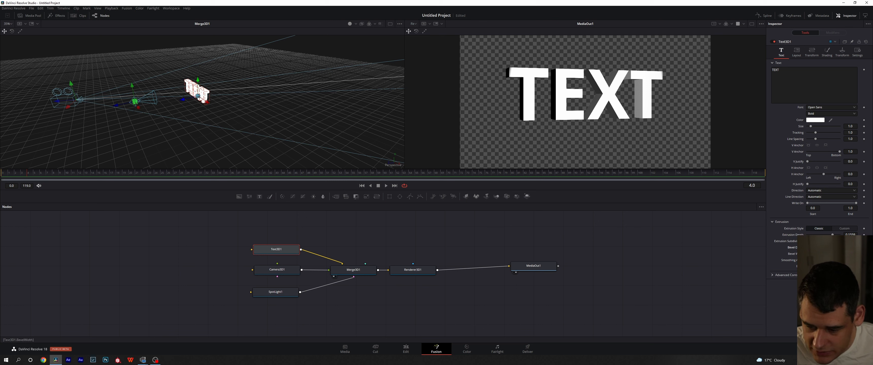
mouse_move(807, 248)
mouse_down()
mouse_move(824, 254)
mouse_move(815, 255)
mouse_up()
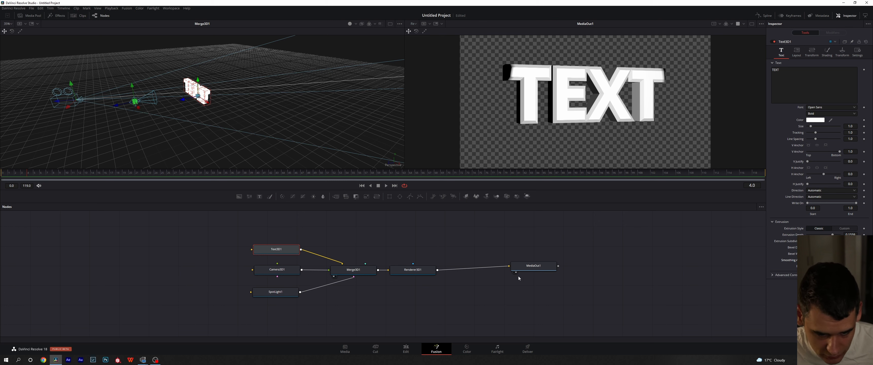
drag(381, 233, 396, 237)
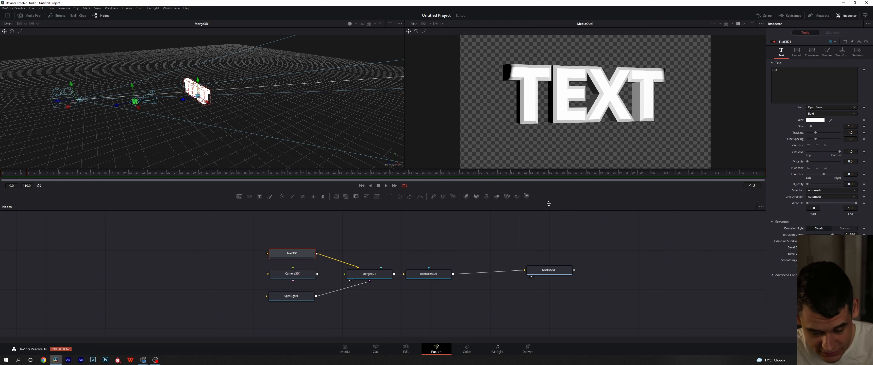
- Group the Text3D, Camera3D, SpotLight, Merge3D and Renderer3D nodes, leaving MediaOut out of the group
drag(234, 224, 473, 314)
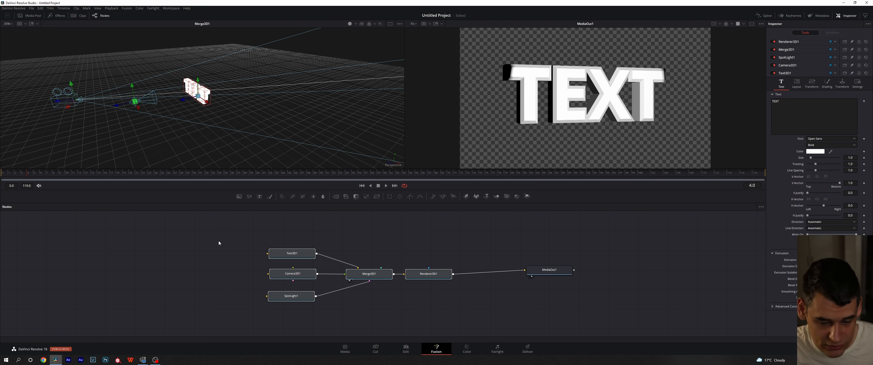
drag(227, 241, 452, 309)
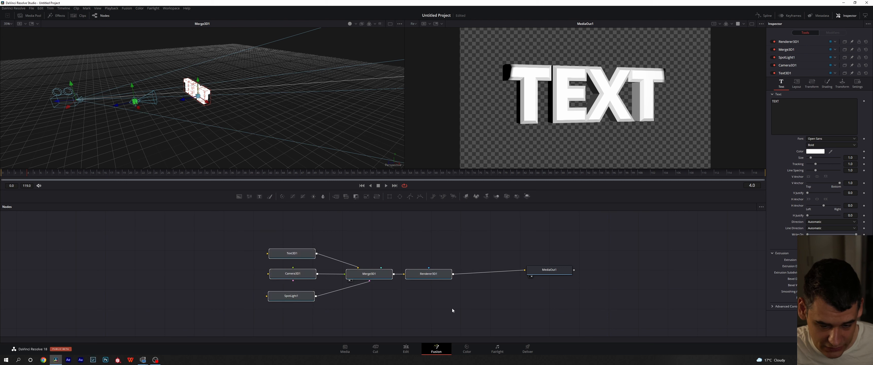
click(451, 308)
drag(235, 232, 471, 311)
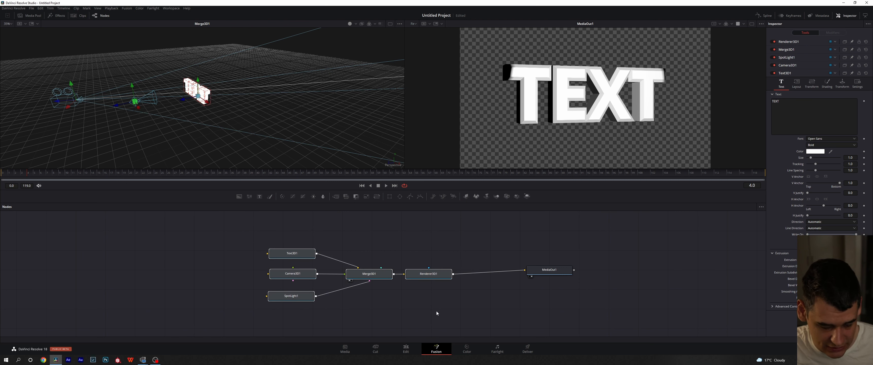
key(ctrl+g)
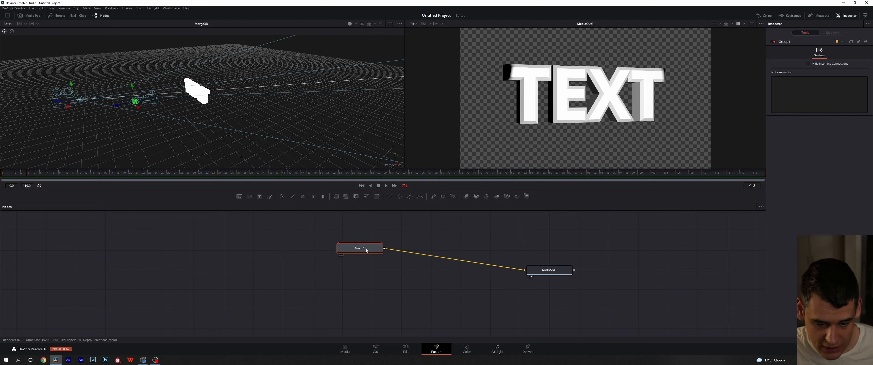
- Expand the new node group, reposition it farther from the MediaOut node and collapse it
drag(374, 252, 331, 253)
double_click(330, 253)
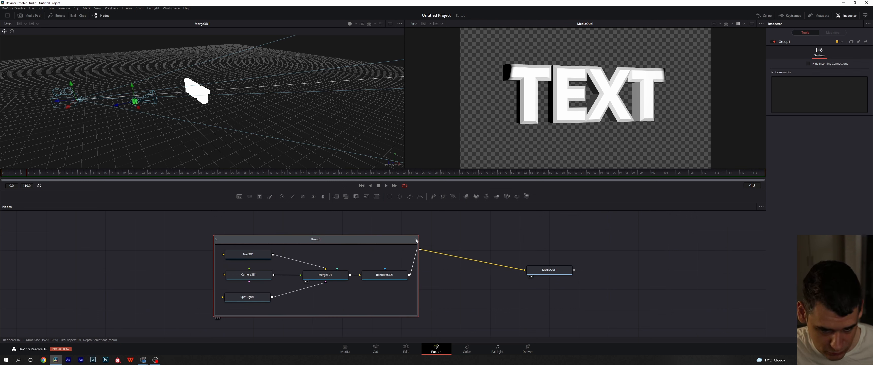
mouse_move(408, 242)
mouse_down()
mouse_move(317, 242)
mouse_move(396, 237)
mouse_up()
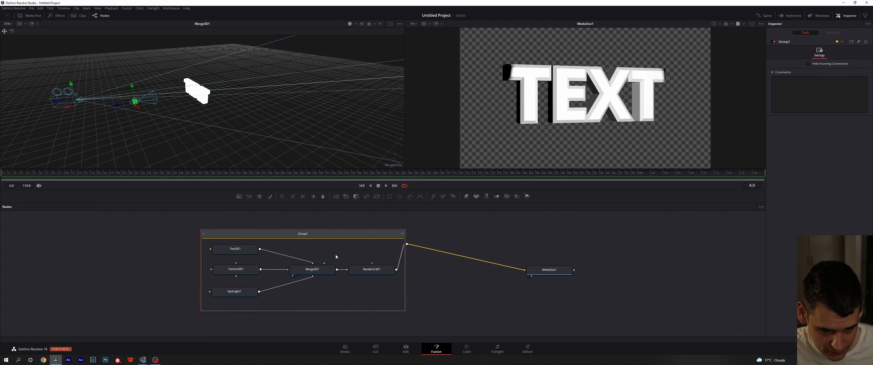
click(204, 234)
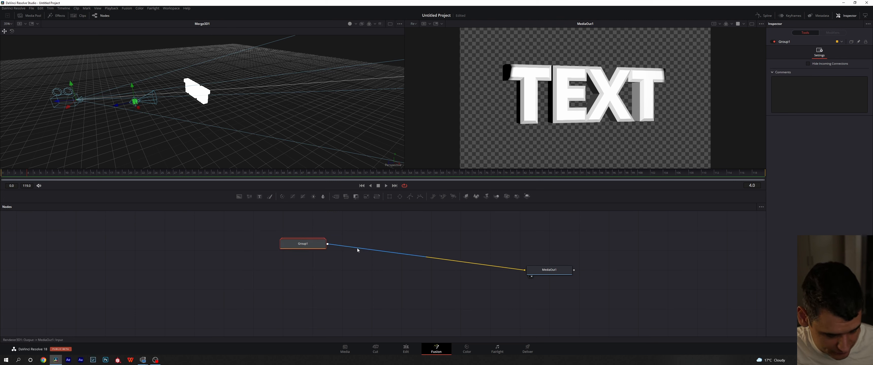
- Toggle the group between collapsed and expanded, leave it expanded and shift it slightly closer to MediaOut
key(ctrl+e)
key(ctrl+e)
key(ctrl+e)
key(ctrl+e)
key(ctrl+e)
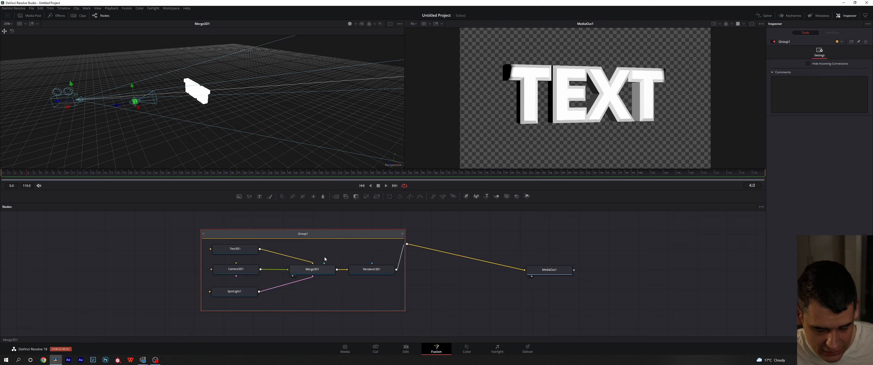
drag(331, 237, 351, 238)
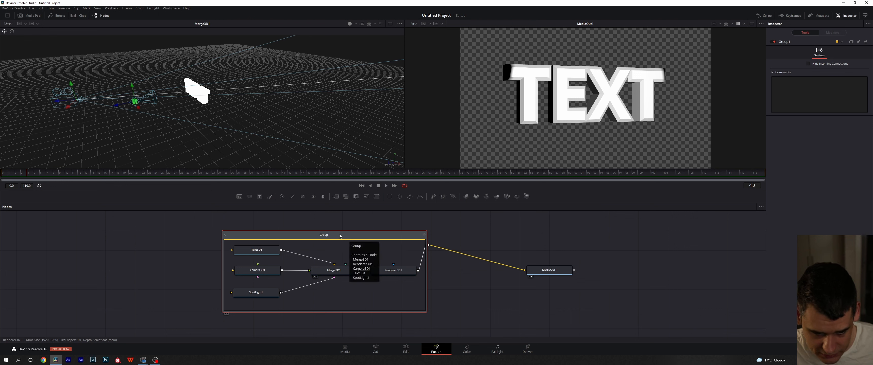
- Ungroup the five scene nodes and adjust the layout of the node graph
right_click(340, 236)
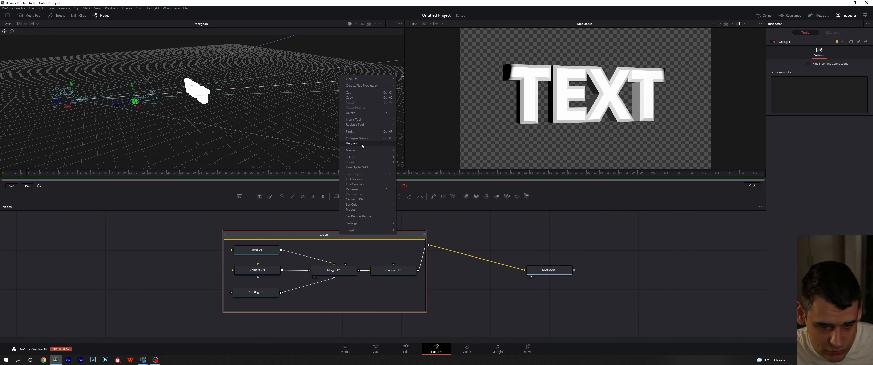
click(352, 144)
drag(369, 279, 371, 288)
drag(402, 254, 406, 273)
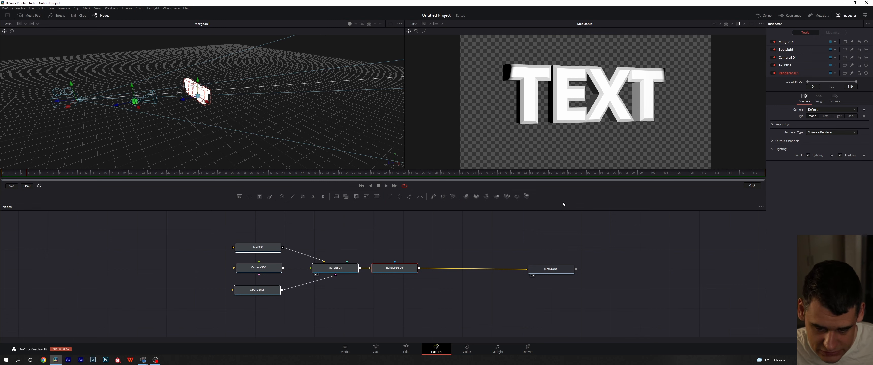
- Group the five scene nodes again and place the collapsed group level with the MediaOut node
key(ctrl+g)
drag(326, 218, 326, 244)
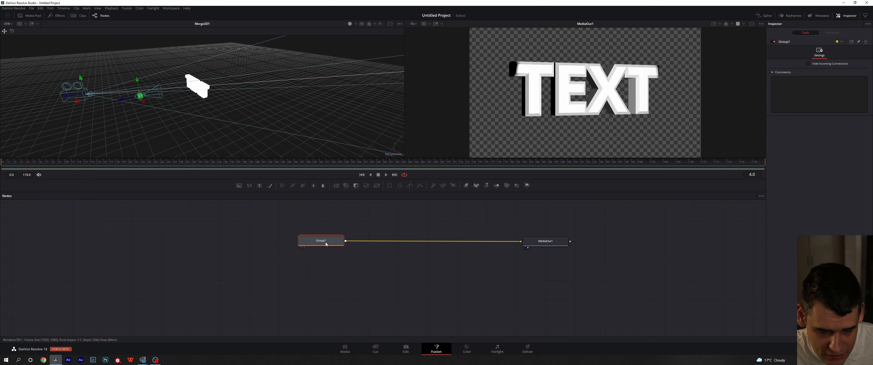
right_click(336, 242)
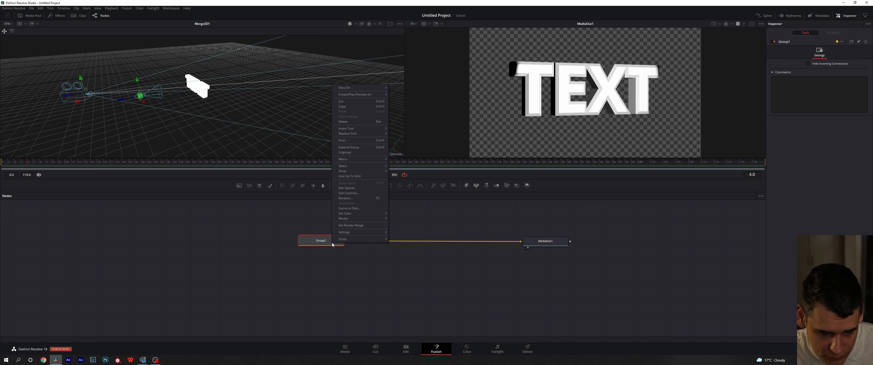
mouse_move(359, 233)
click(415, 238)
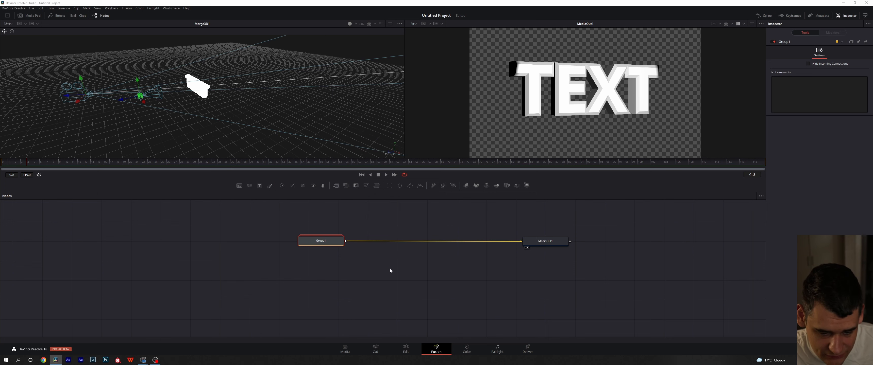
click(295, 180)
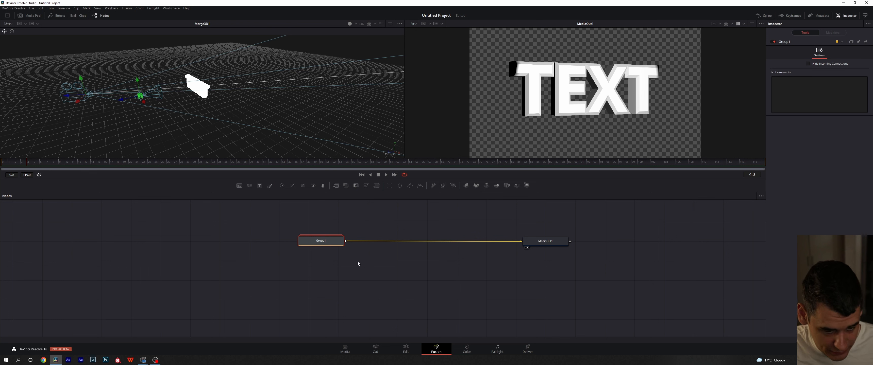
- Dissolve the group back into its individual nodes and move them slightly into line with MediaOut
right_click(331, 239)
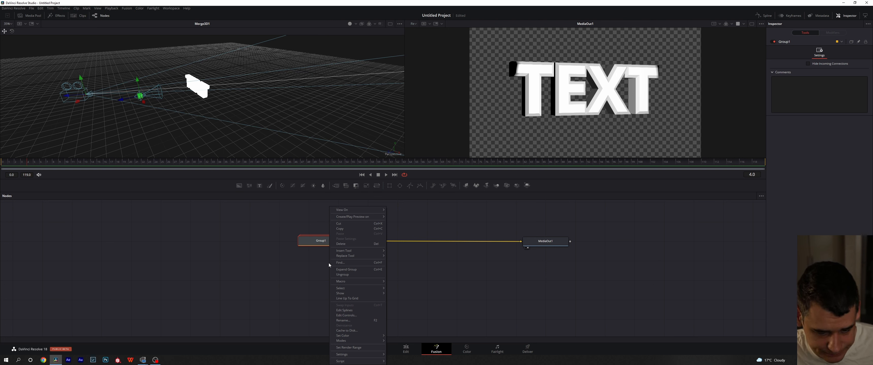
click(344, 270)
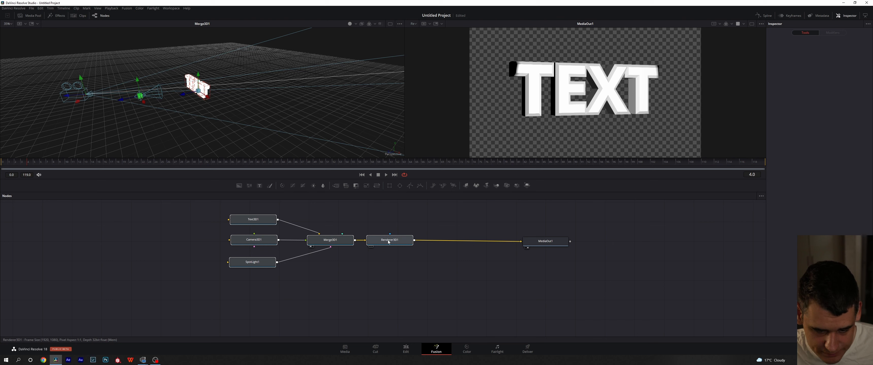
drag(388, 242, 388, 244)
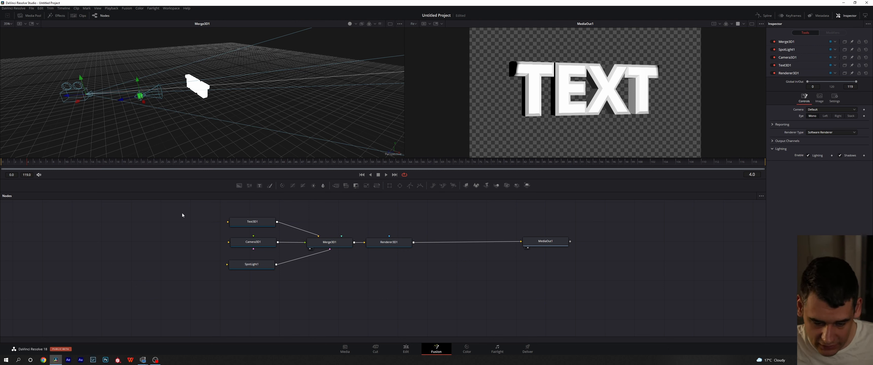
- Switch to the Edit page and examine the titles, generators, effects and Open FX filters in its effects library
key(shift+4)
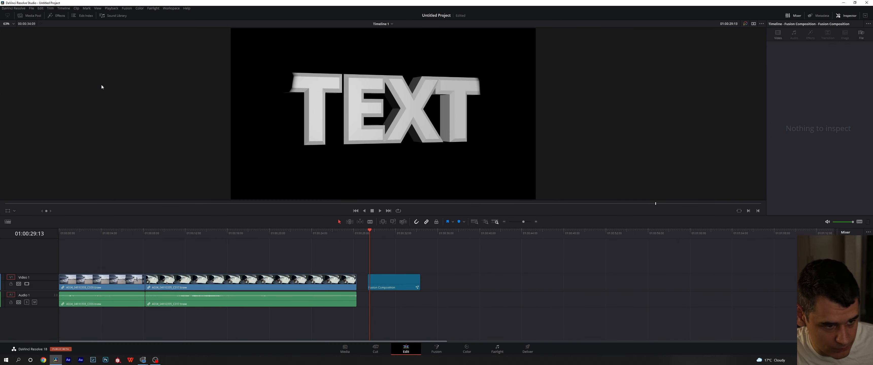
click(56, 15)
click(13, 72)
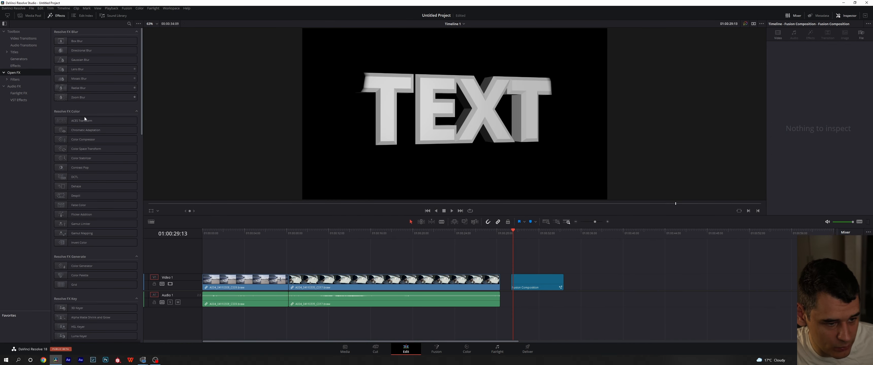
click(23, 59)
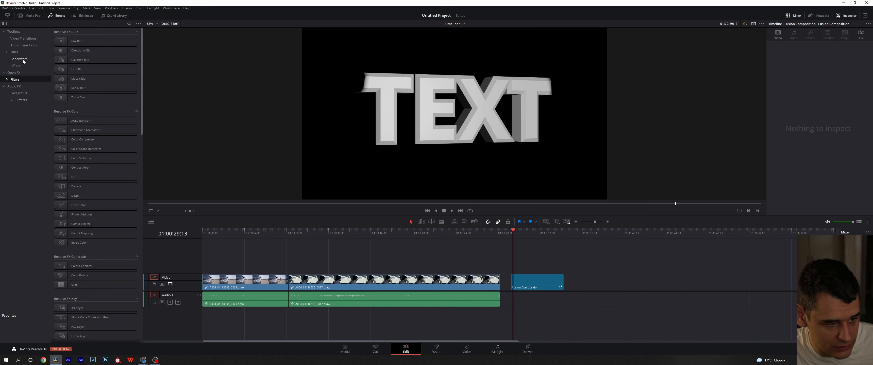
click(23, 66)
click(21, 52)
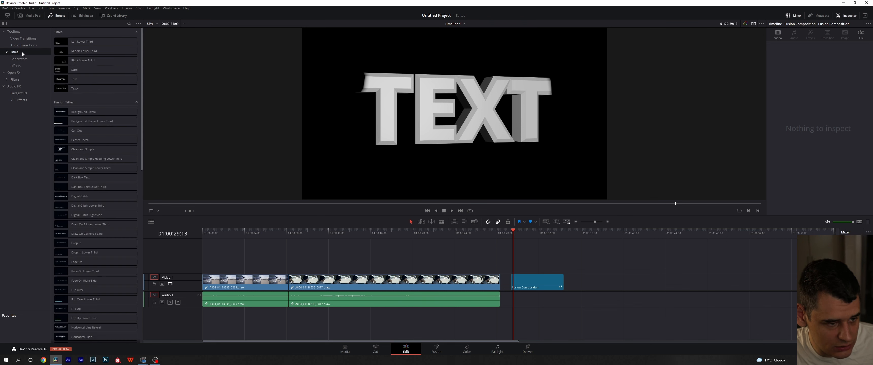
click(25, 78)
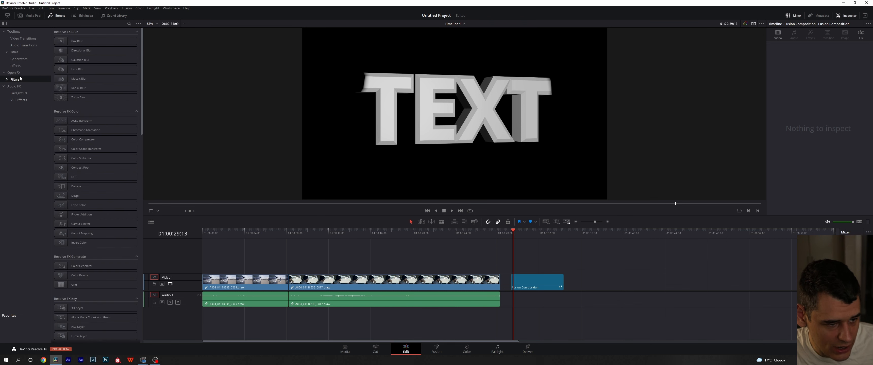
click(13, 72)
scroll(90, 141, down, 10)
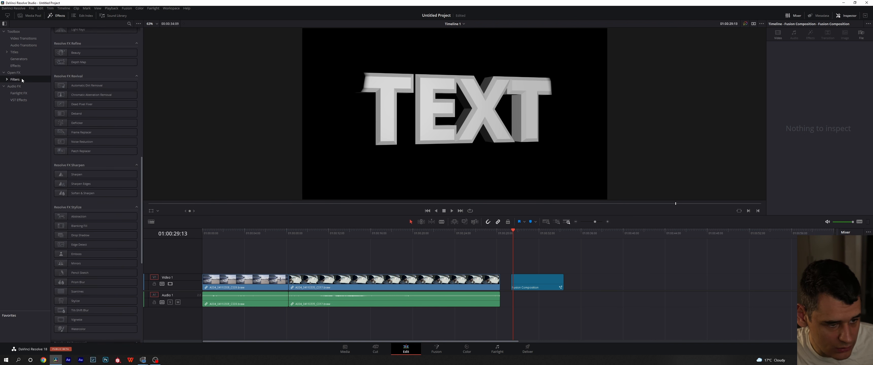
click(27, 66)
click(24, 52)
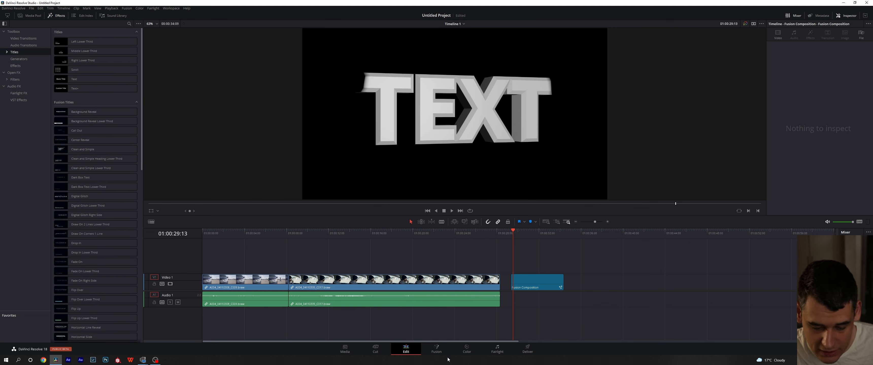
- Return to the Fusion page and look through the Fusion templates in its effects library
key(shift+5)
click(31, 17)
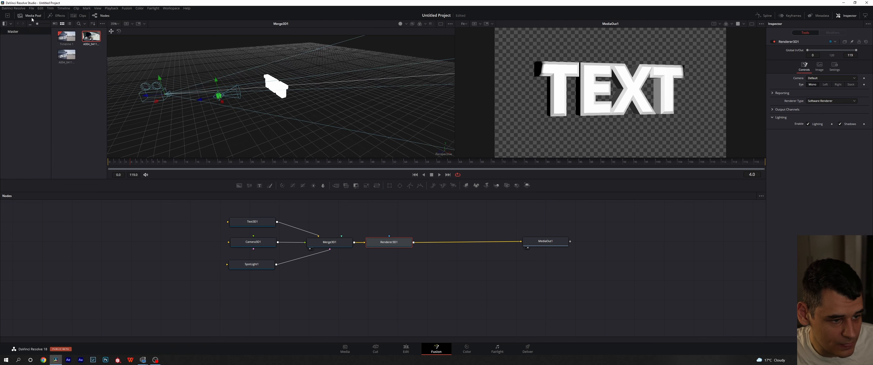
click(31, 17)
click(57, 16)
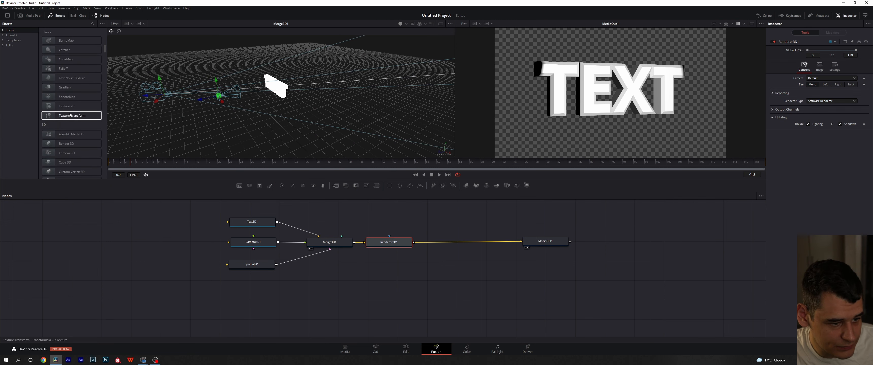
click(14, 41)
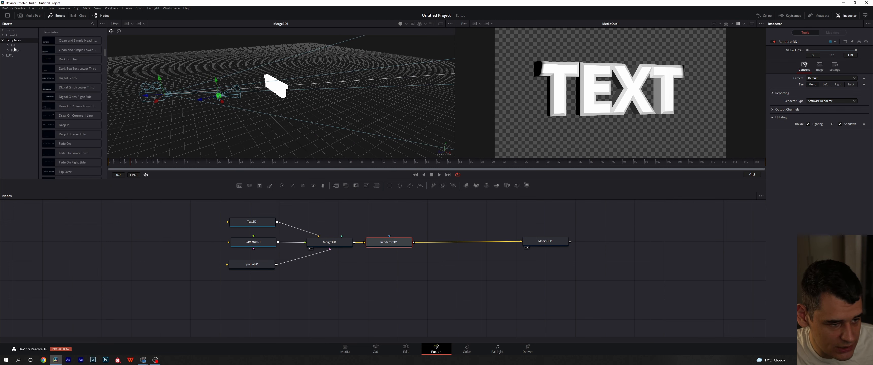
click(16, 50)
scroll(66, 122, down, 5)
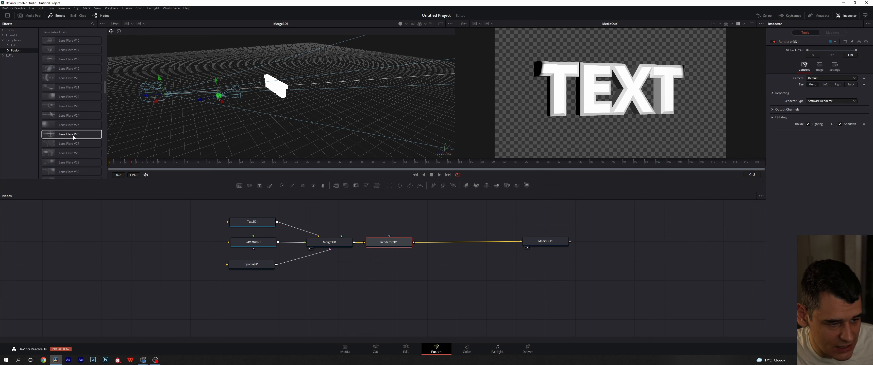
click(3, 41)
click(59, 16)
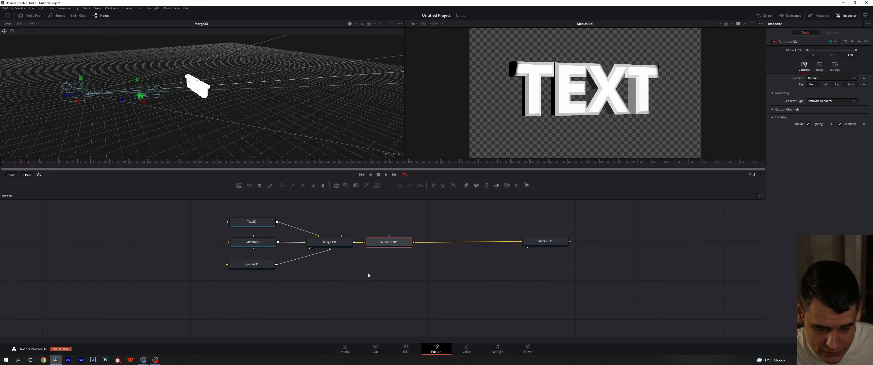
- Start a macro from the Text3D1, Camera3D1, SpotLight1, Merge3D1 and Renderer3D1 nodes and move its editor over the middle of the workspace
drag(369, 273, 373, 284)
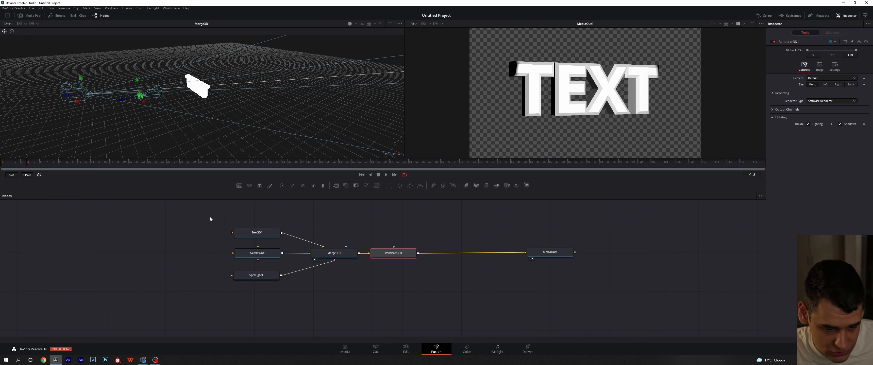
drag(203, 214, 394, 271)
click(197, 226)
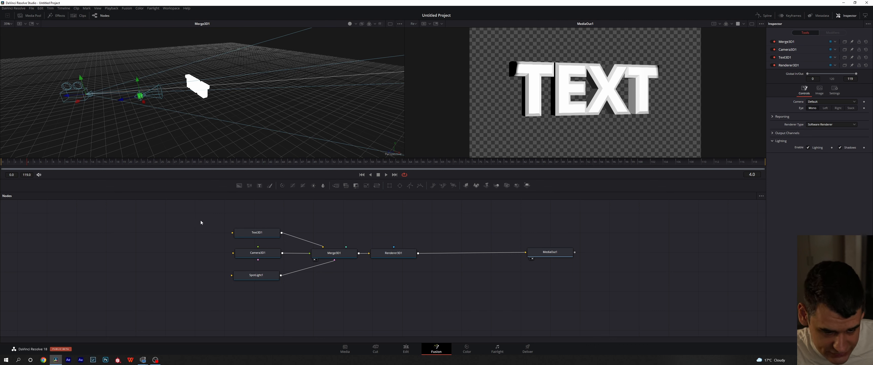
drag(199, 214, 422, 292)
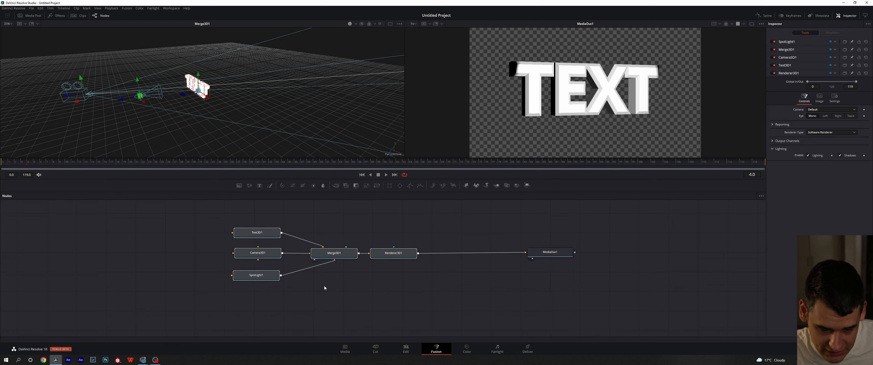
right_click(260, 277)
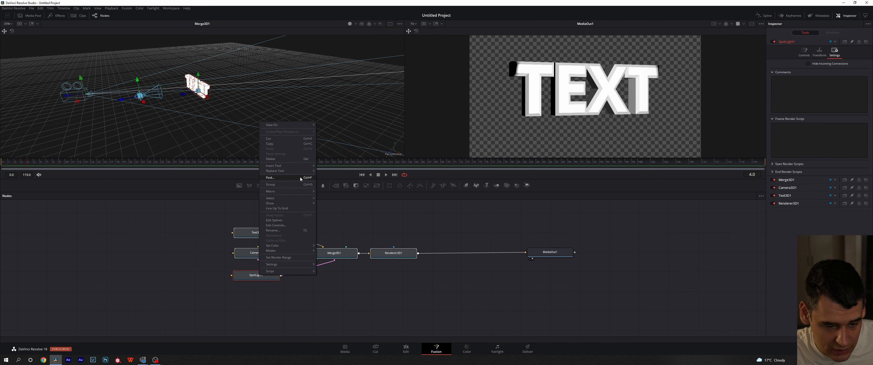
mouse_move(289, 192)
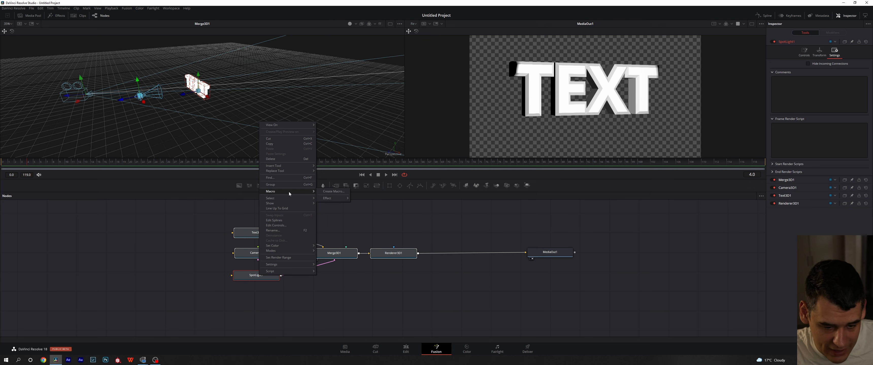
click(328, 192)
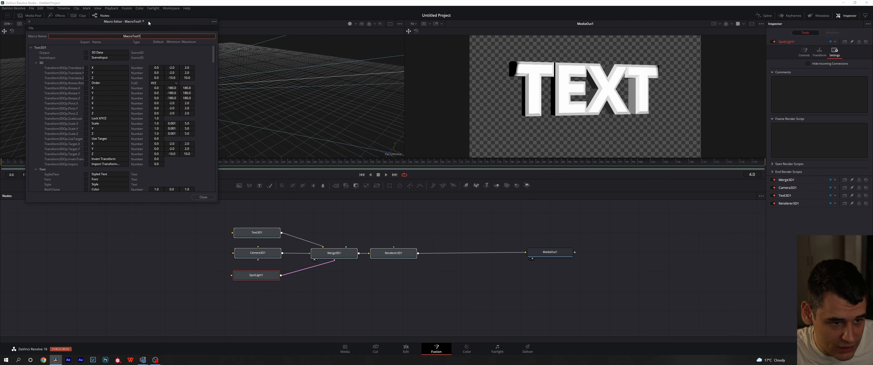
drag(148, 23, 419, 98)
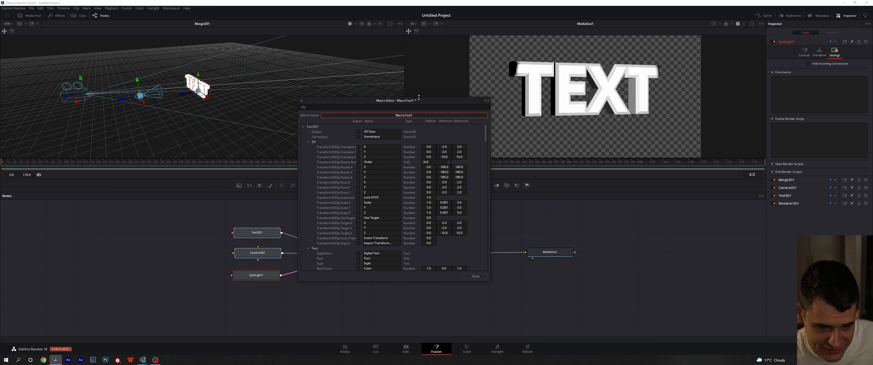
- Look through the exportable parameters of the scene nodes in the Macro Editor and close it without saving
click(303, 127)
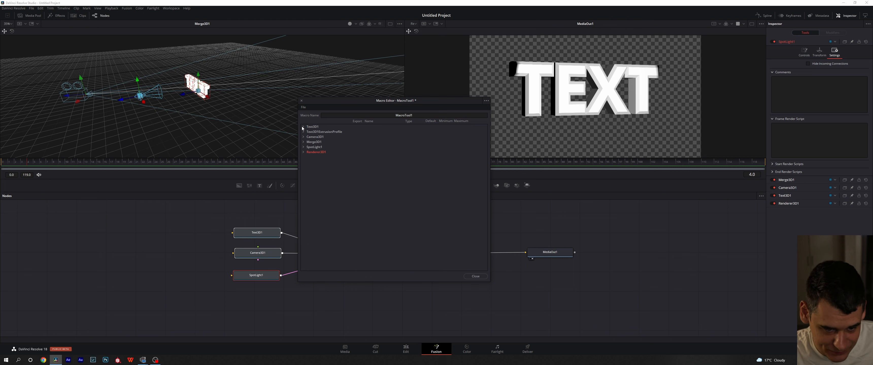
click(303, 127)
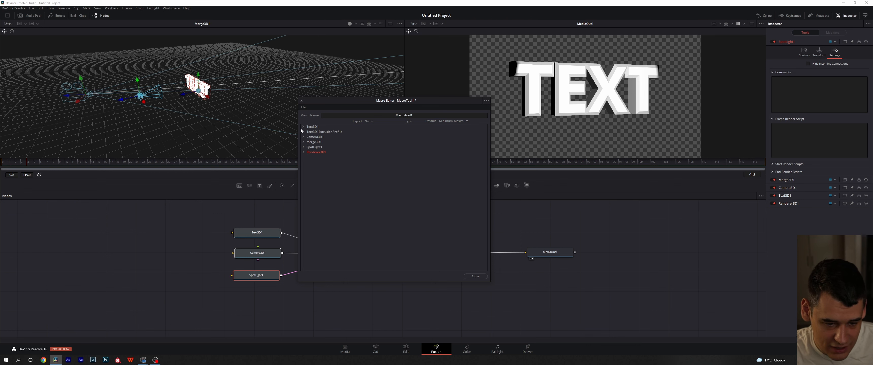
click(303, 127)
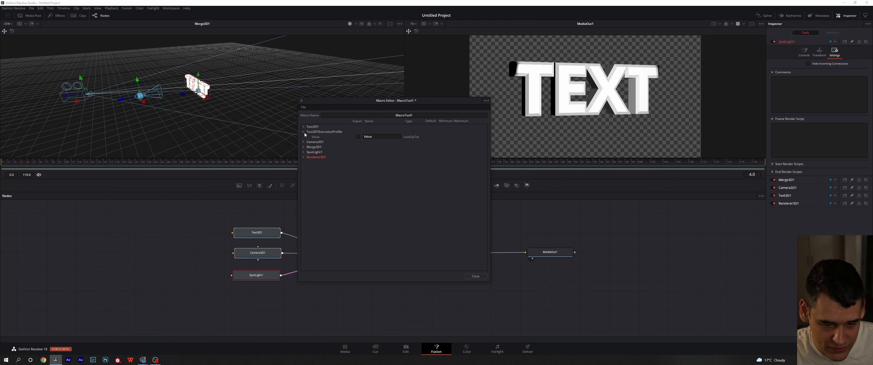
click(303, 137)
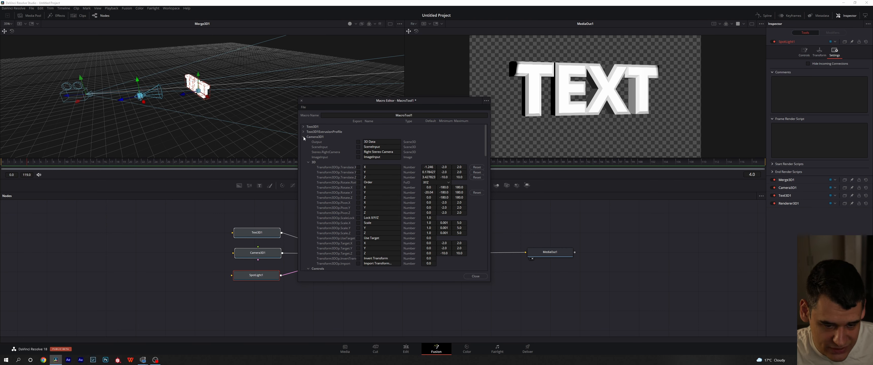
click(304, 137)
click(303, 142)
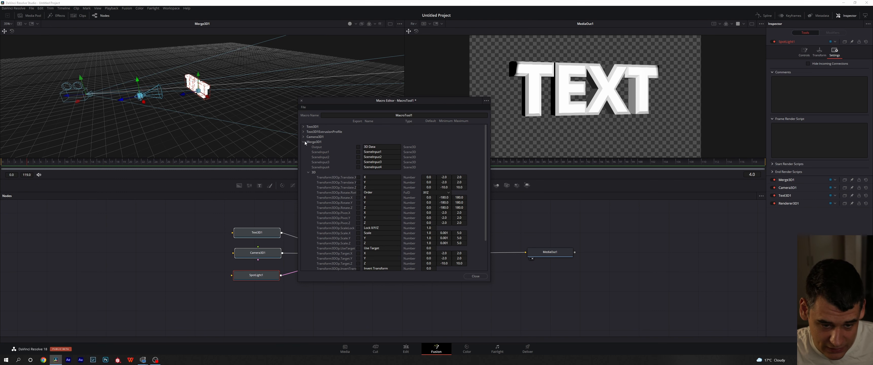
click(303, 142)
click(303, 147)
click(303, 148)
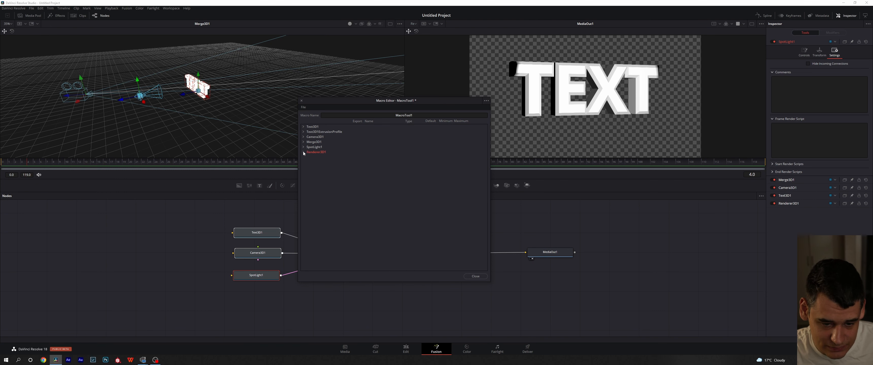
click(303, 152)
click(303, 152)
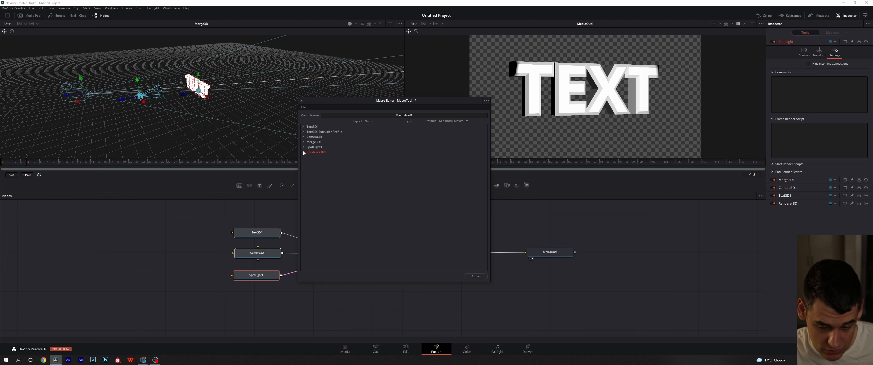
click(475, 276)
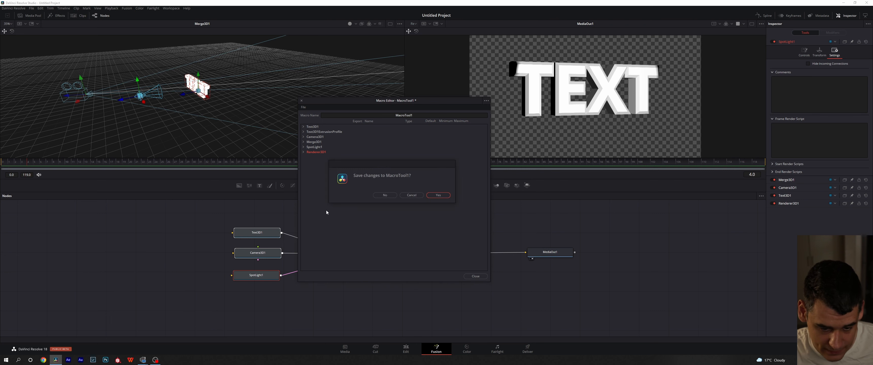
click(385, 198)
- Start a macro from all six nodes including MediaOut1 and move its editor clear of the scene nodes
drag(224, 201, 662, 312)
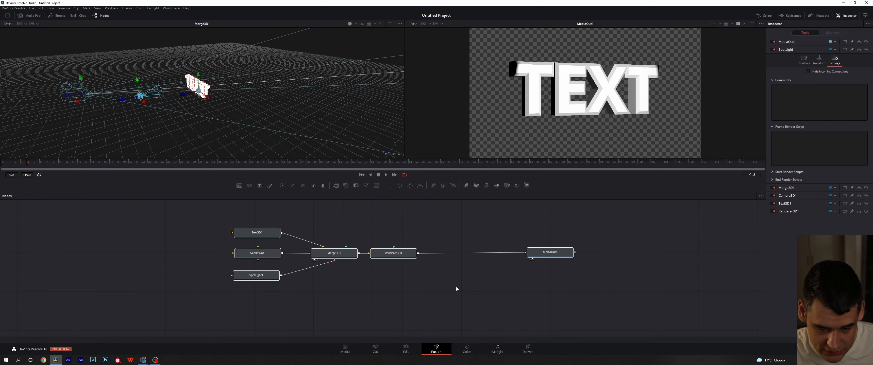
right_click(399, 253)
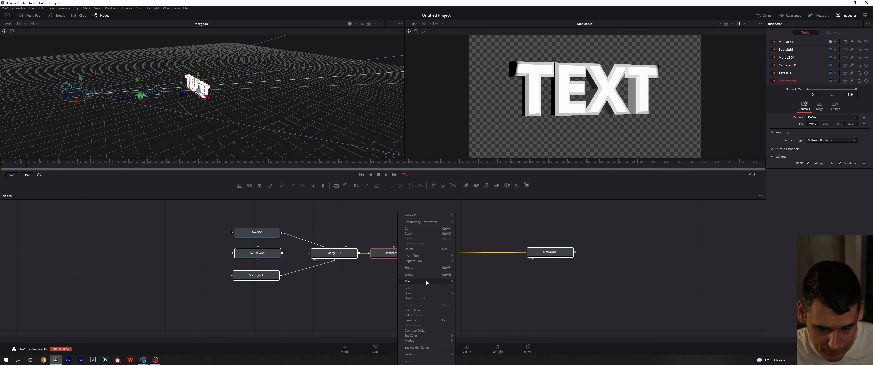
click(465, 284)
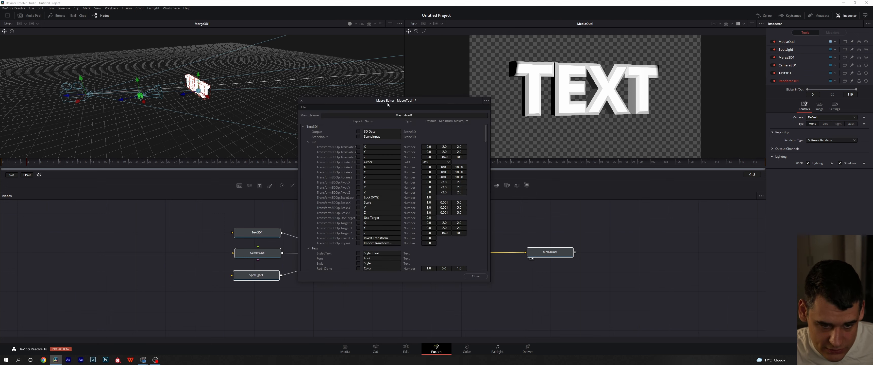
drag(388, 103, 581, 91)
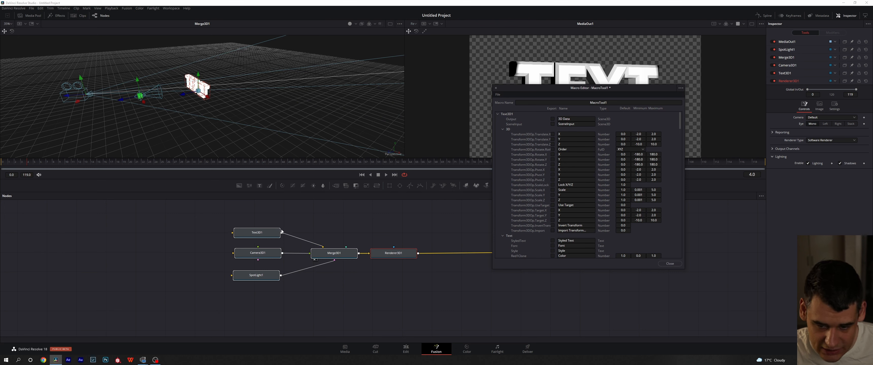
- Mark Text3D1's Styled Text, Font, Style and Color parameters for export in the macro
scroll(576, 182, down, 3)
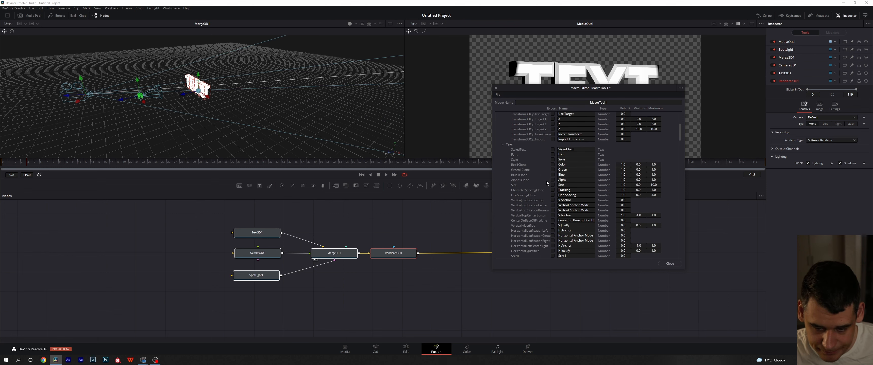
click(552, 160)
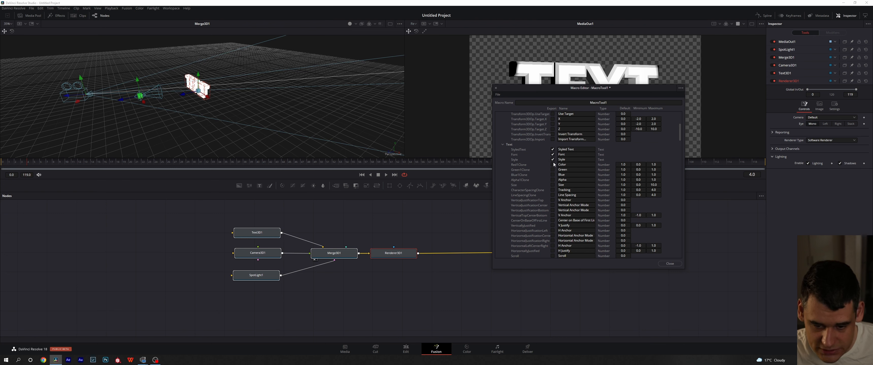
click(552, 165)
- Examine Text3D1's remaining layout, extrusion and shading parameters and the other nodes' entries in the Macro Editor
scroll(551, 182, down, 1)
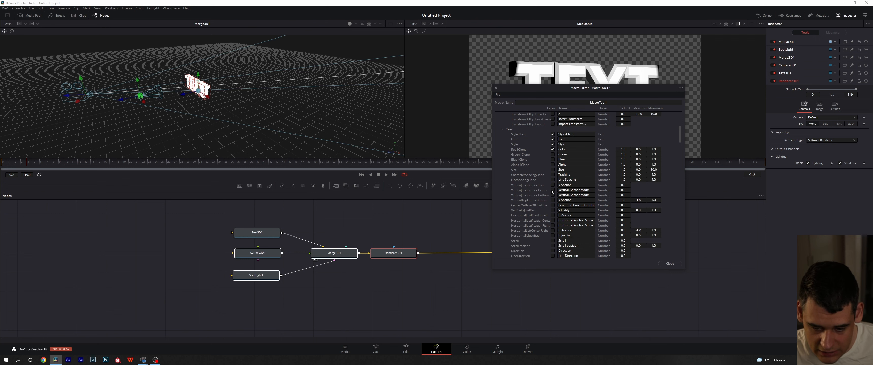
scroll(552, 196, down, 4)
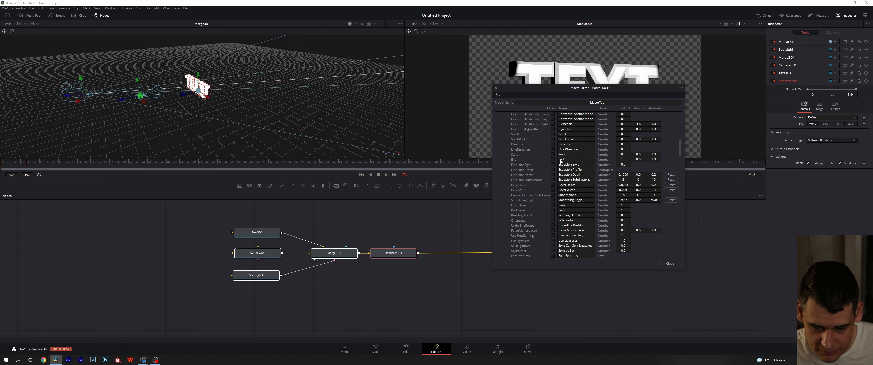
scroll(562, 170, down, 10)
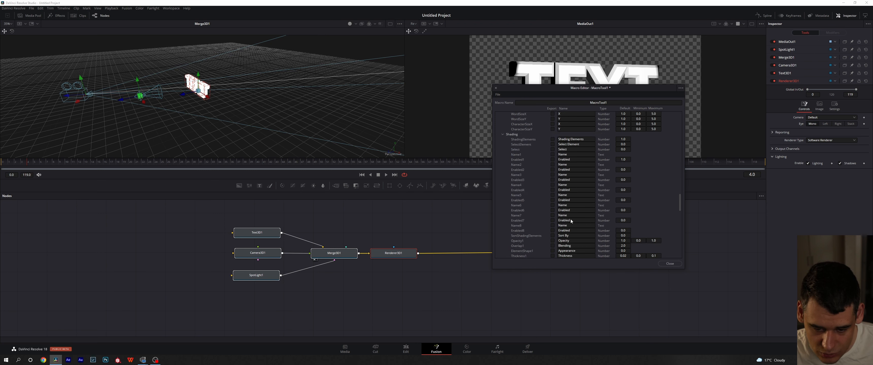
scroll(571, 221, down, 12)
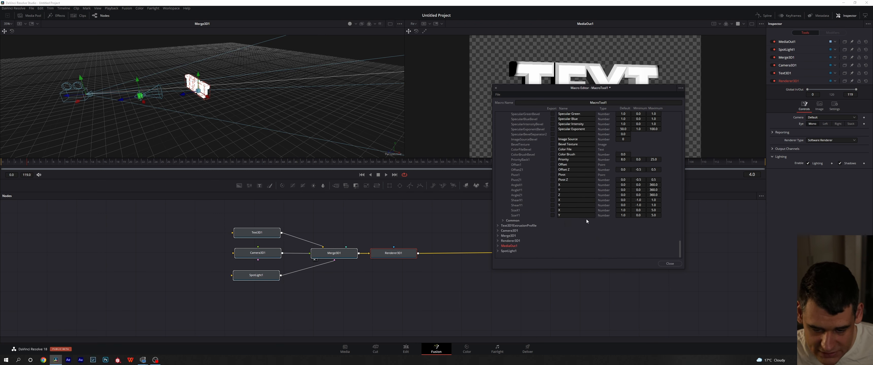
click(587, 221)
scroll(611, 231, down, 5)
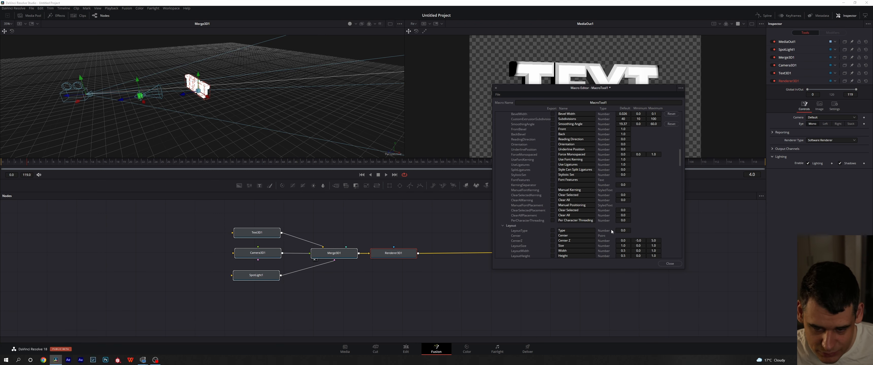
scroll(611, 230, up, 15)
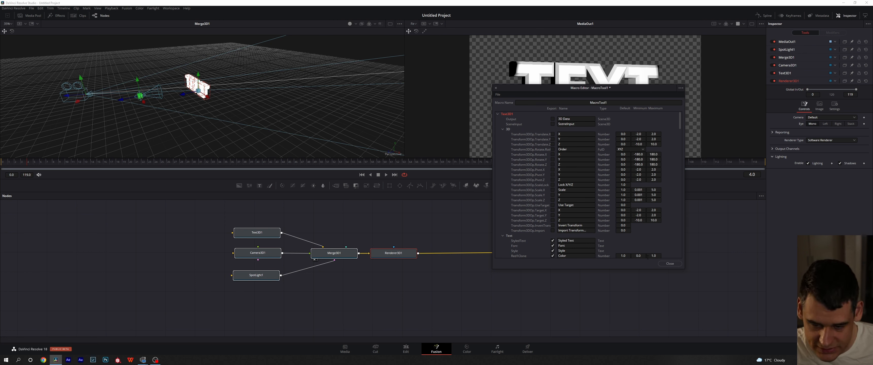
- Check the Macro Editor's save options and close the editor without saving the macro
click(680, 88)
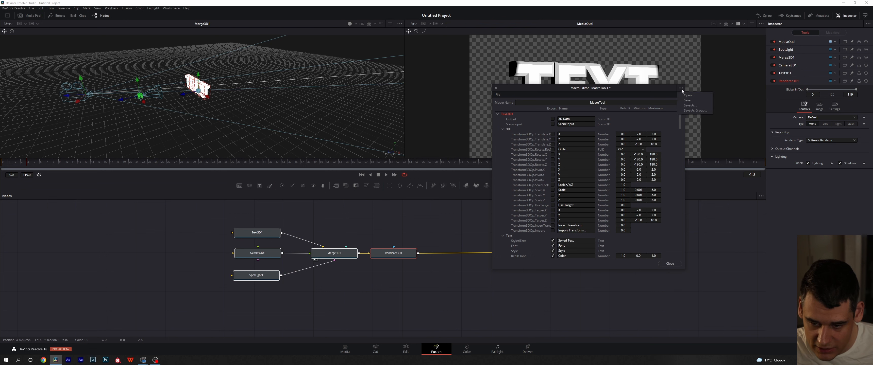
click(658, 91)
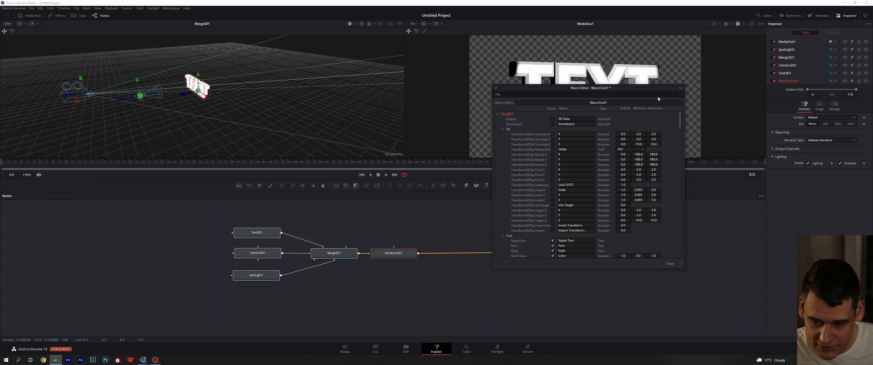
click(666, 265)
click(580, 183)
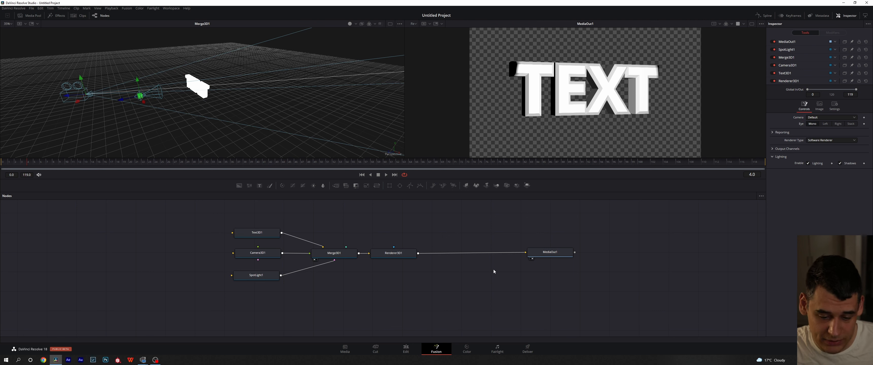
- Add the HeatDistortion effect macro below the scene nodes, shift it slightly and delete it again
right_click(444, 289)
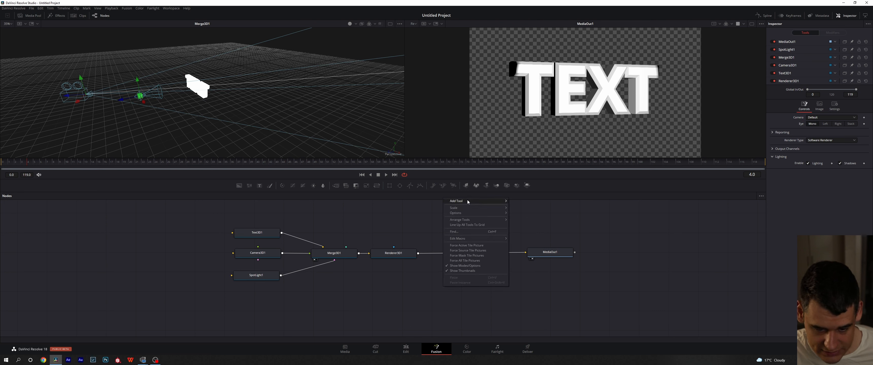
mouse_move(468, 202)
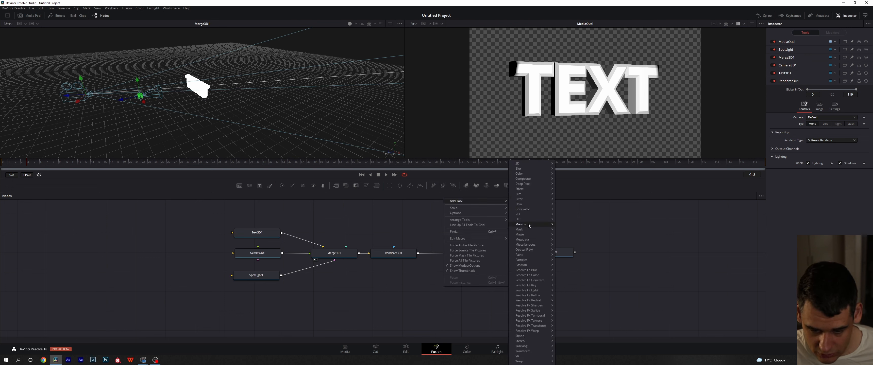
mouse_move(529, 225)
mouse_move(565, 226)
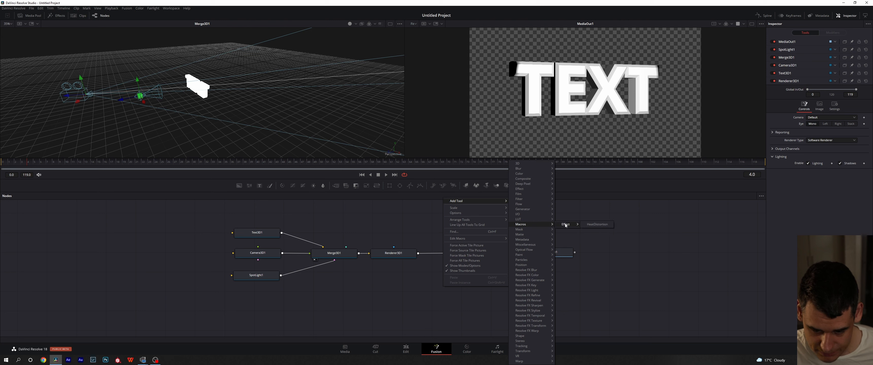
click(596, 224)
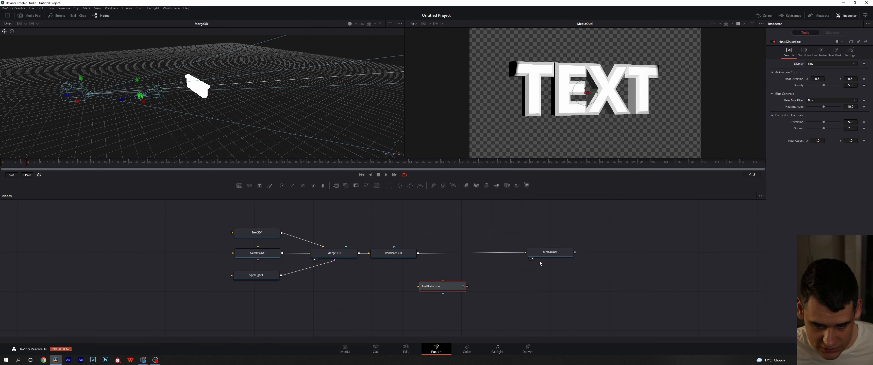
drag(455, 287, 470, 300)
key(Delete)
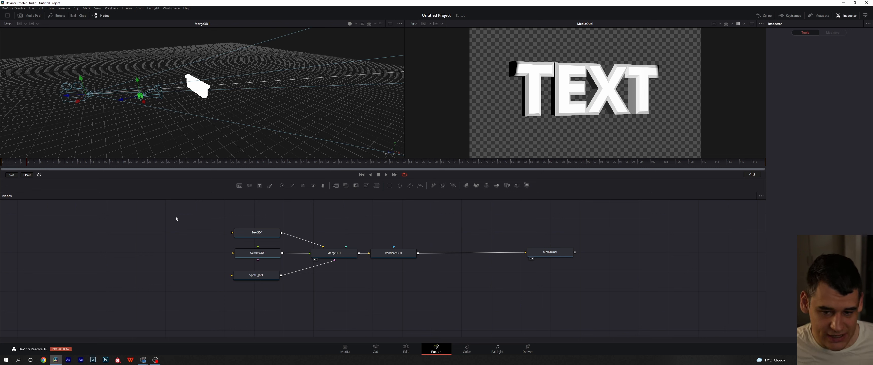
- Select the scene nodes, then examine the Fusion title templates on the Edit page and move the playhead to 01:00:37:00
drag(185, 225, 456, 290)
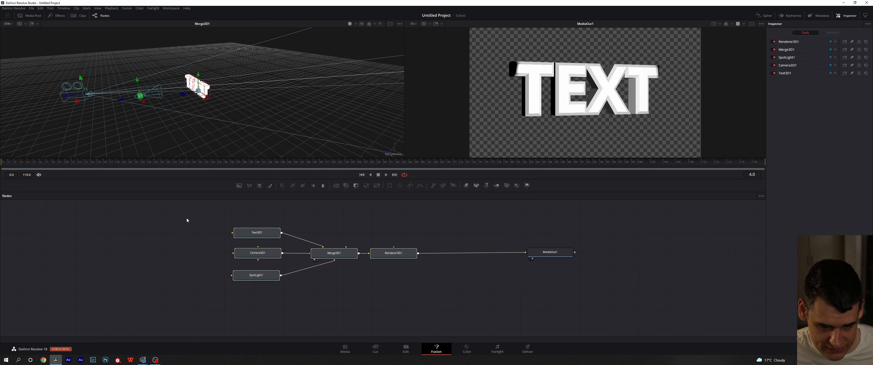
drag(187, 218, 443, 283)
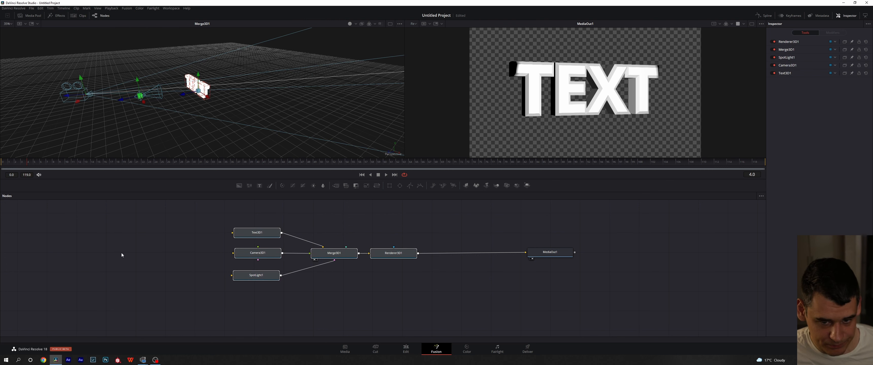
click(406, 349)
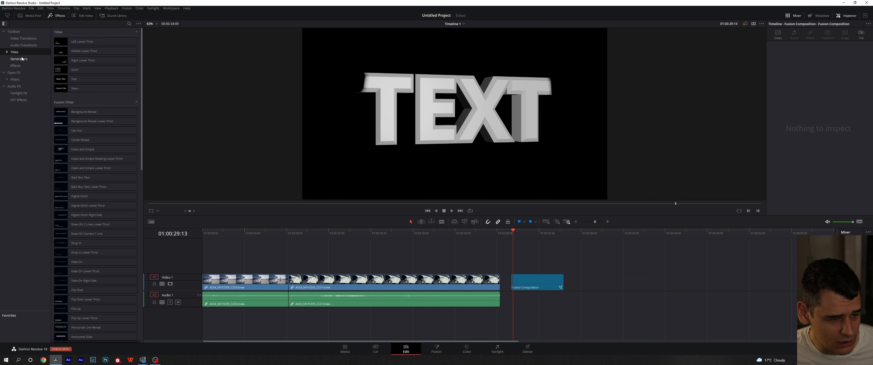
scroll(83, 167, down, 8)
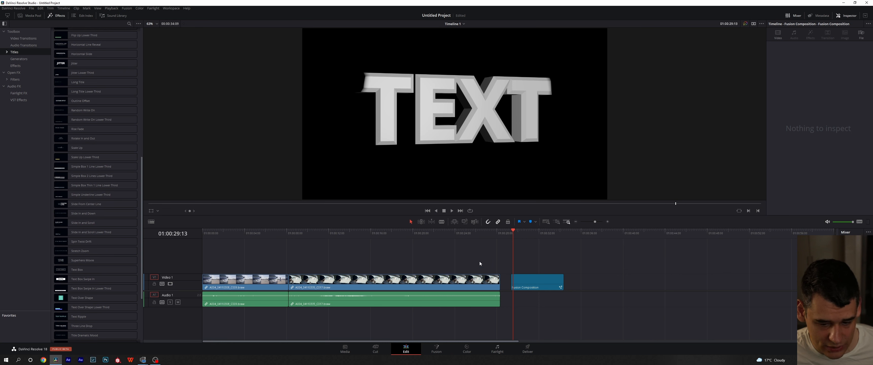
drag(573, 233, 592, 234)
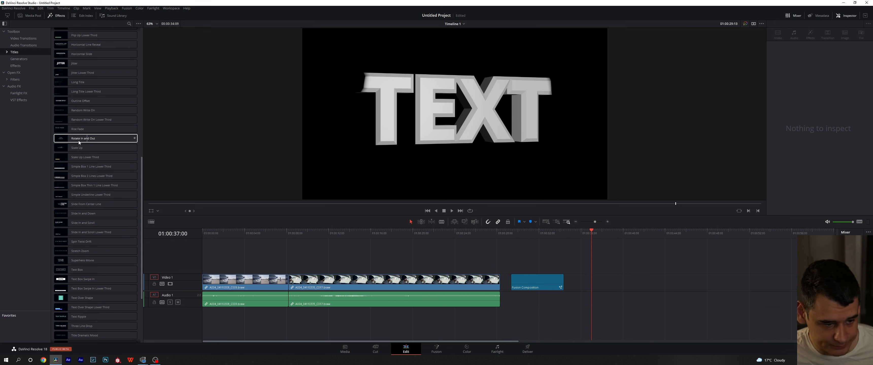
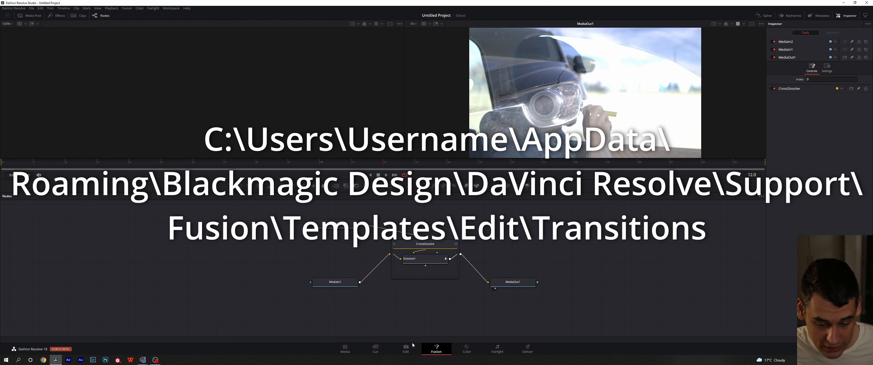
- Delete the Cross Dissolve transition between the two clips on the Edit page and close the effects library
click(407, 348)
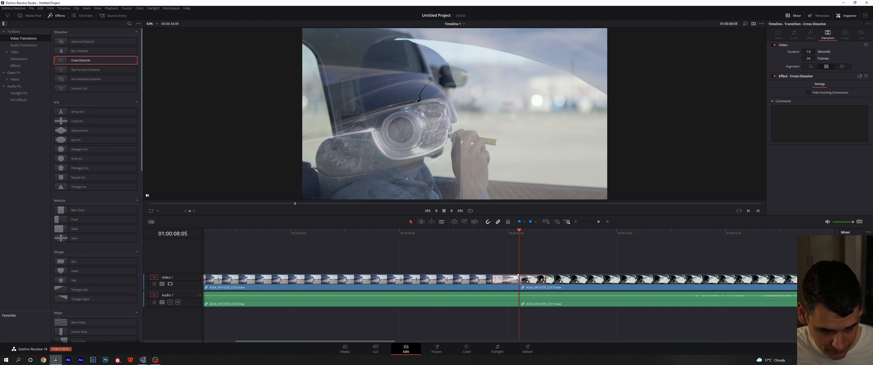
key(Delete)
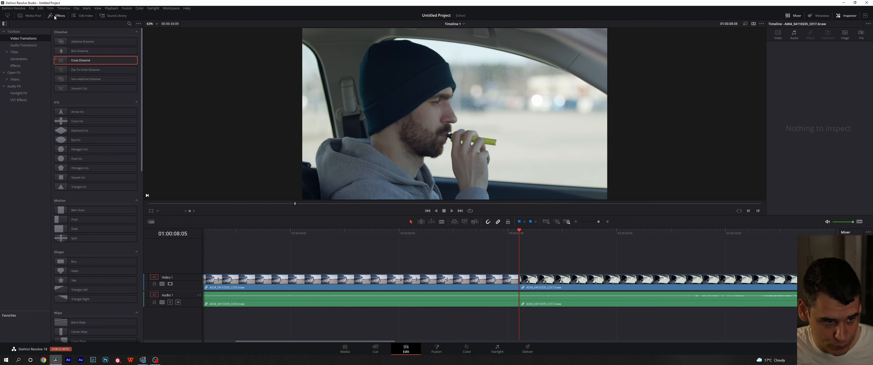
click(56, 16)
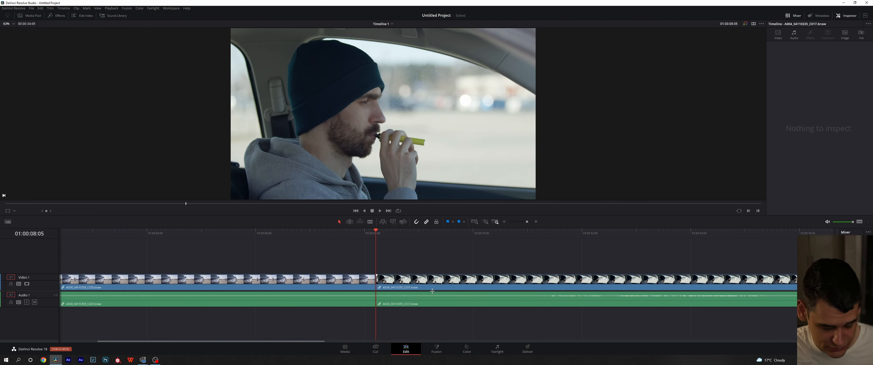
- Place the playhead on the Fusion Composition clip at 01:00:31:06 and open the clip in Fusion
scroll(452, 308, down, 5)
drag(594, 233, 616, 233)
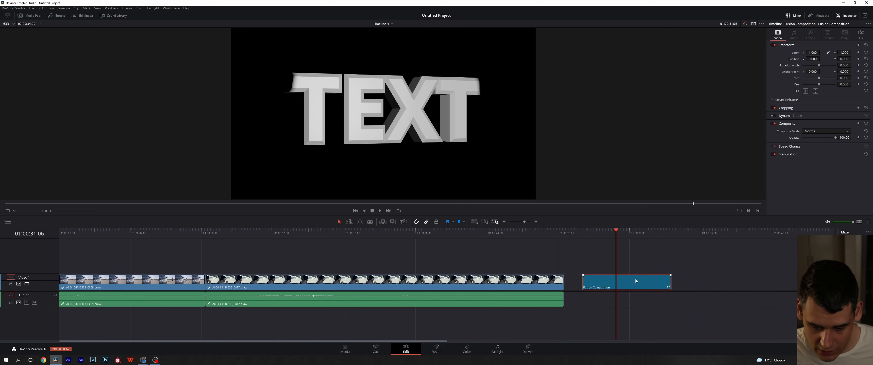
click(439, 352)
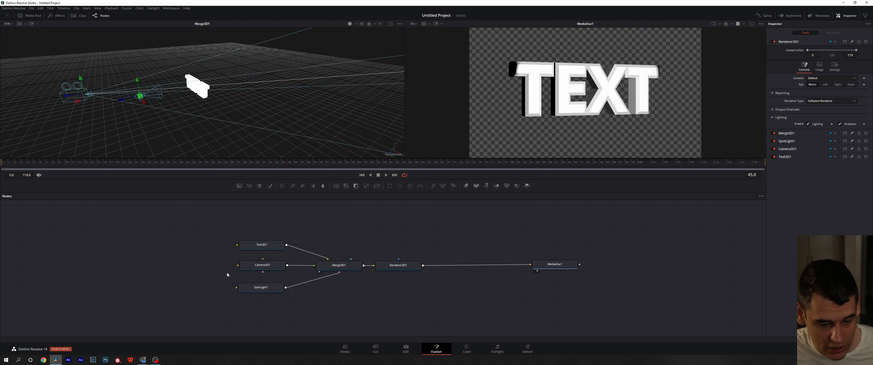
- Examine the parameters of Text3D1, Camera3D1, SpotLight1, Merge3D1 and Renderer3D1 one node at a time
click(271, 246)
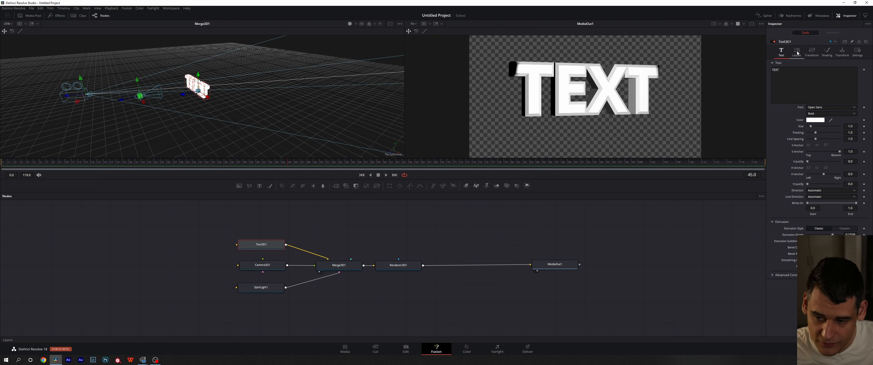
click(812, 51)
click(781, 52)
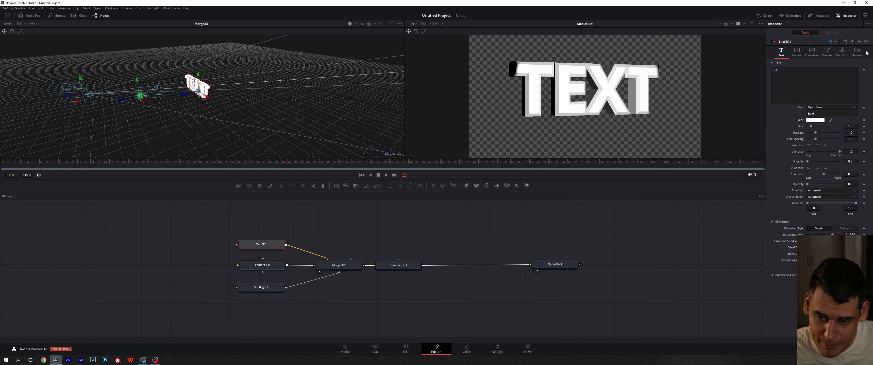
click(272, 266)
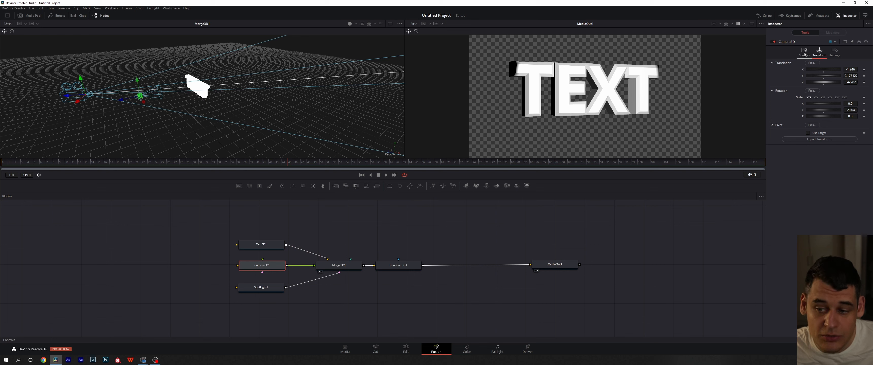
click(252, 248)
click(263, 291)
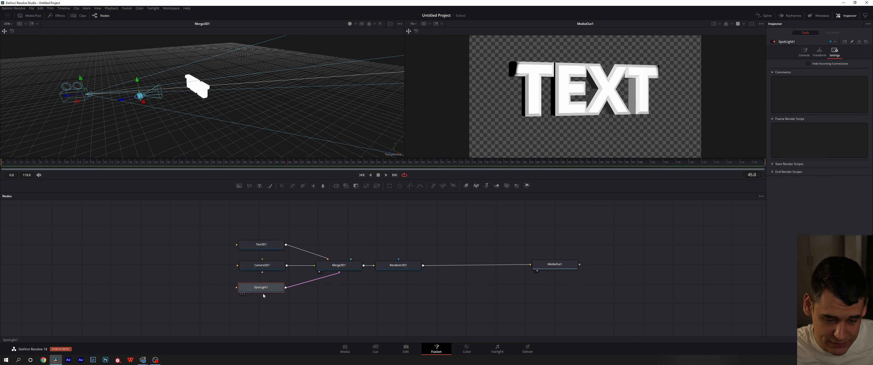
click(336, 269)
click(399, 270)
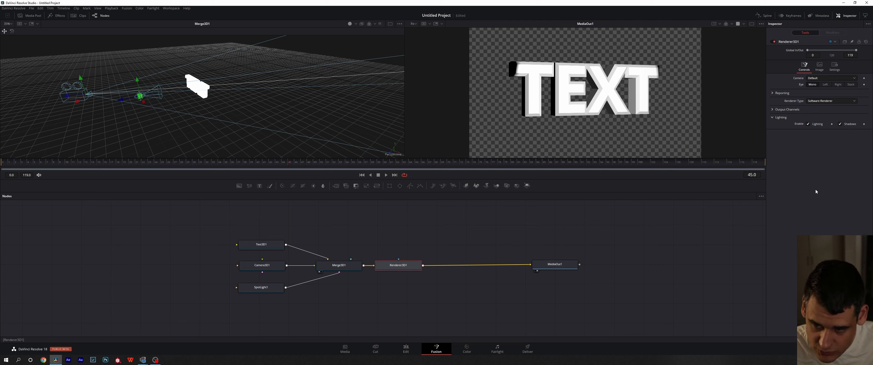
click(261, 245)
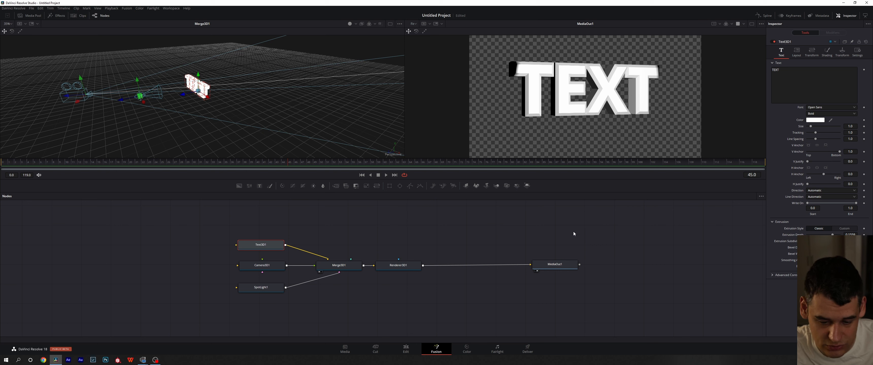
click(488, 250)
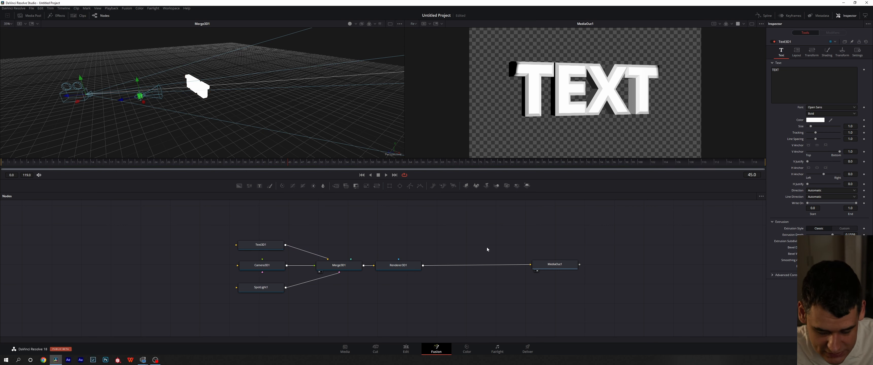
- Check the User Interface page of the Fusion Settings and close the settings without saving
click(126, 8)
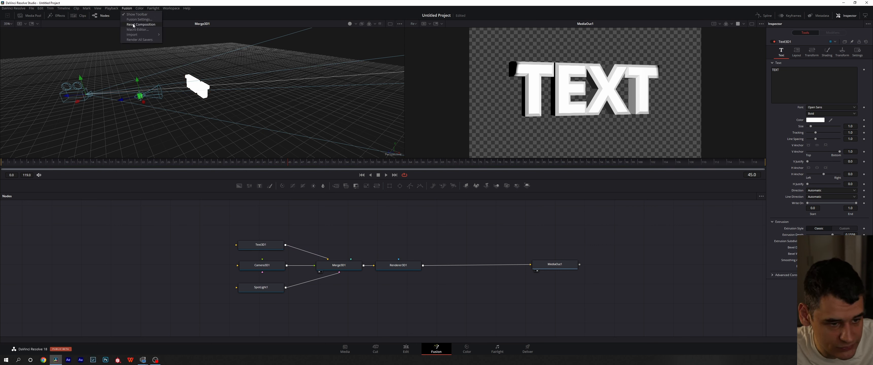
click(133, 21)
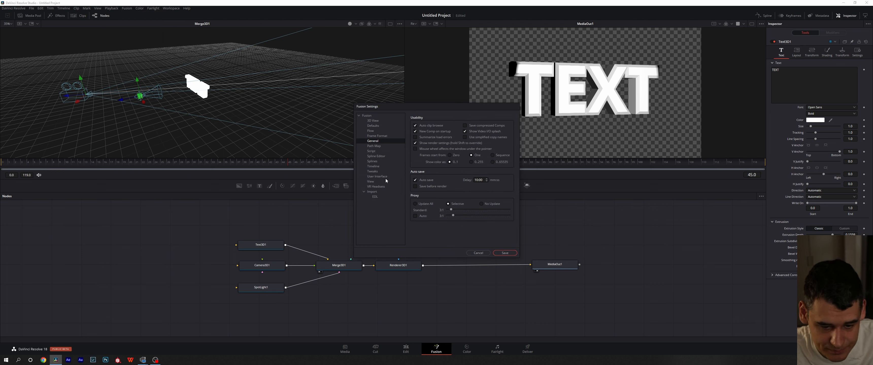
click(378, 176)
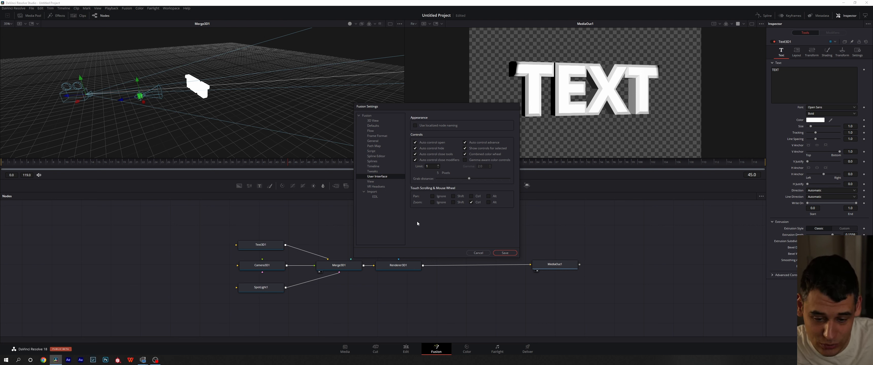
click(478, 253)
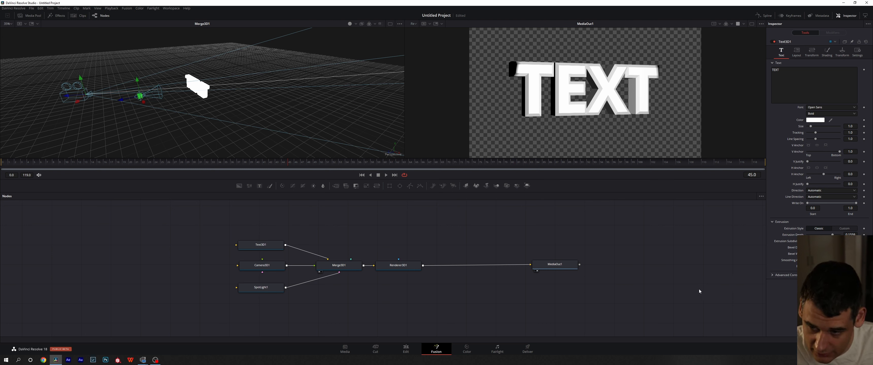
- Show the version selector for Camera3D1 and save the project
click(271, 267)
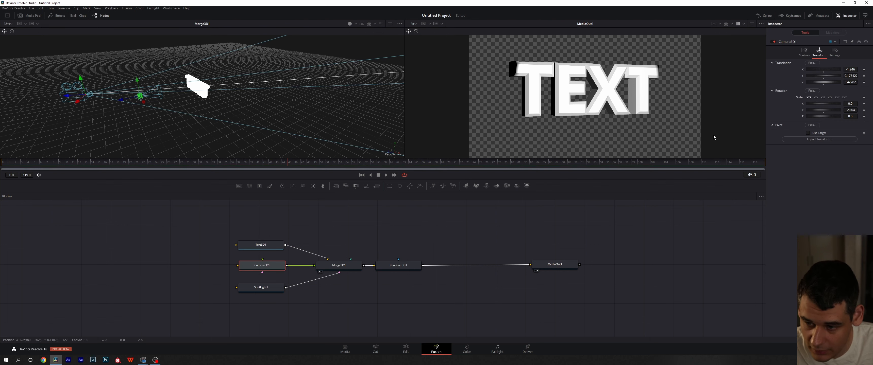
click(806, 53)
click(819, 53)
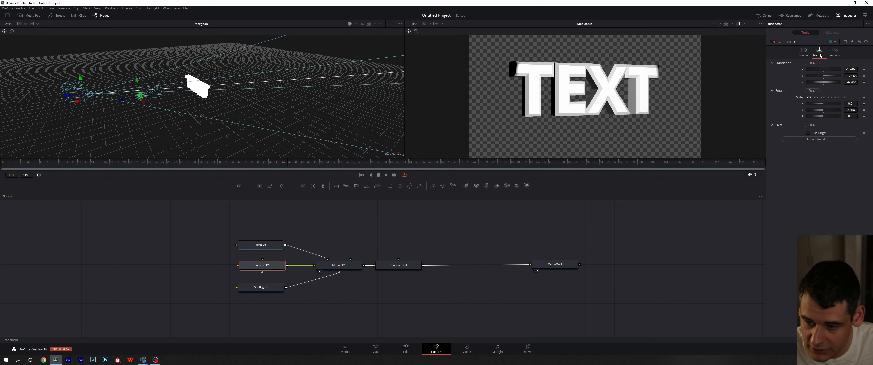
click(845, 42)
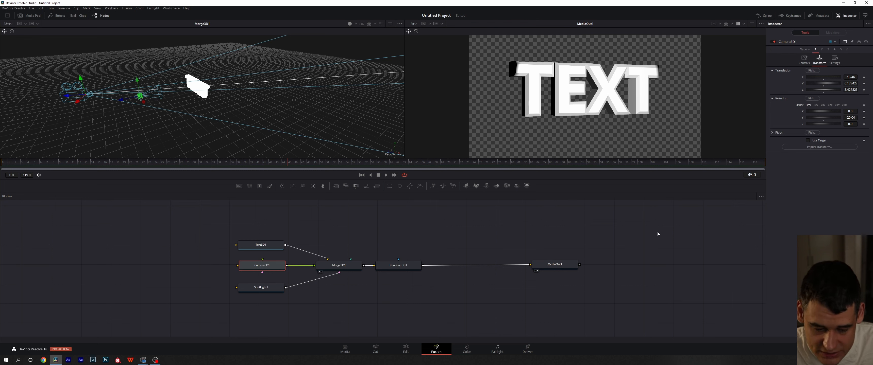
key(ctrl+s)
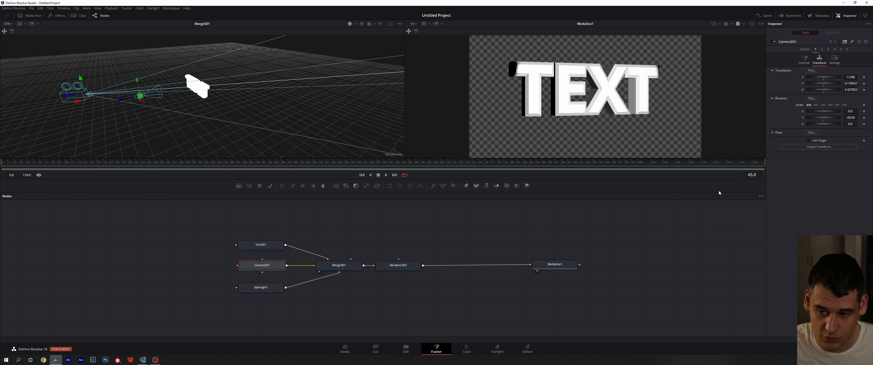
- Step through Camera3D1's versions up to version 5 and return to version 1
click(829, 49)
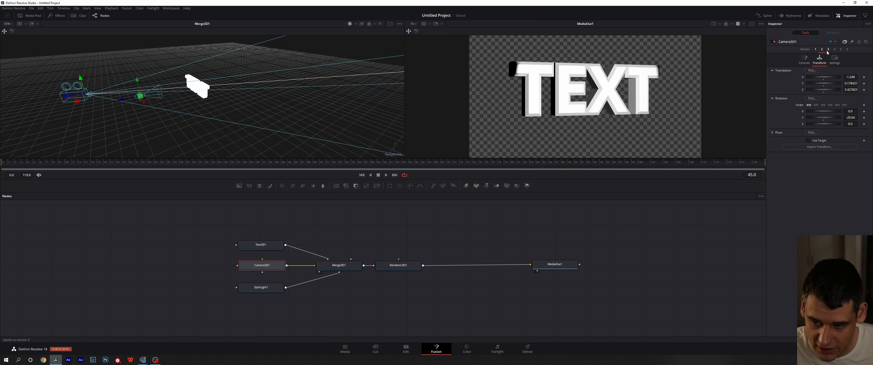
click(815, 50)
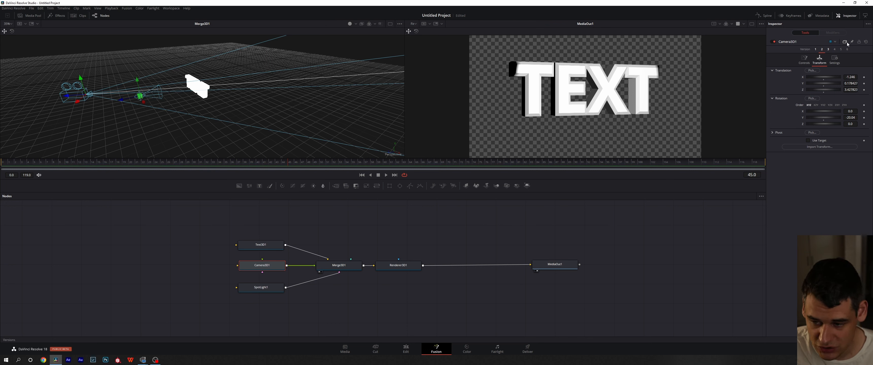
click(834, 50)
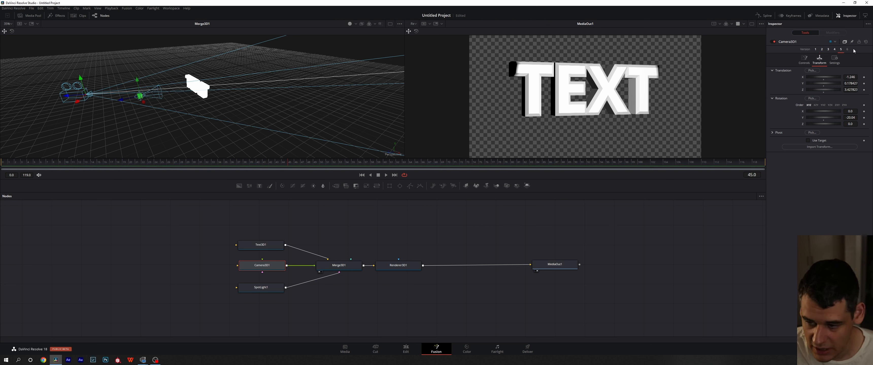
click(817, 51)
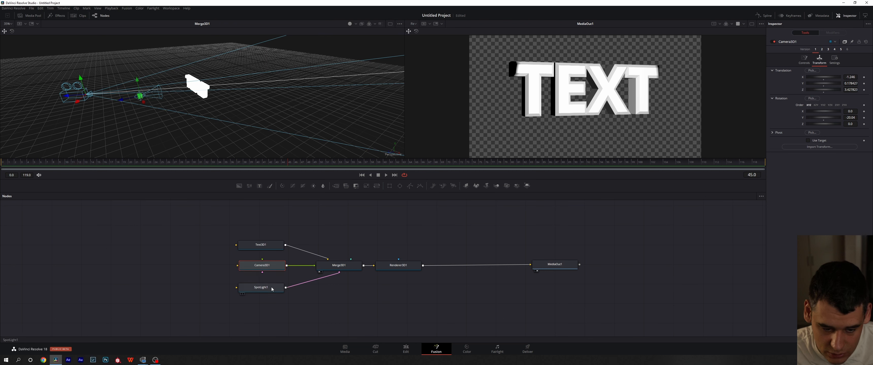
- Check SpotLight1, Camera3D1 and Text3D1, and show and hide the version selector of Text3D1
click(261, 288)
click(271, 269)
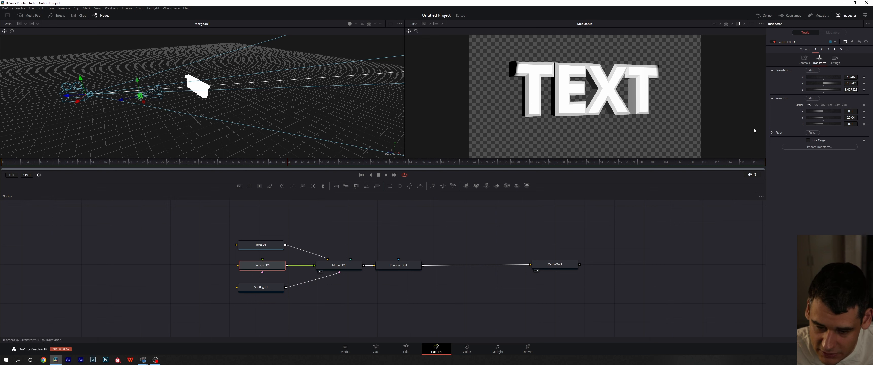
click(263, 244)
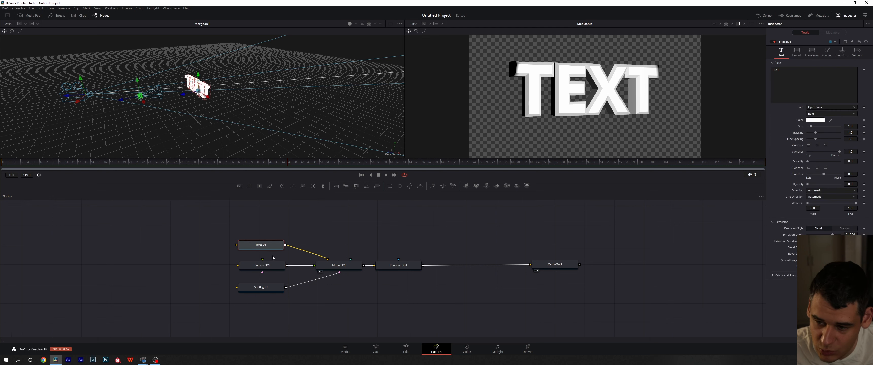
click(845, 42)
click(845, 42)
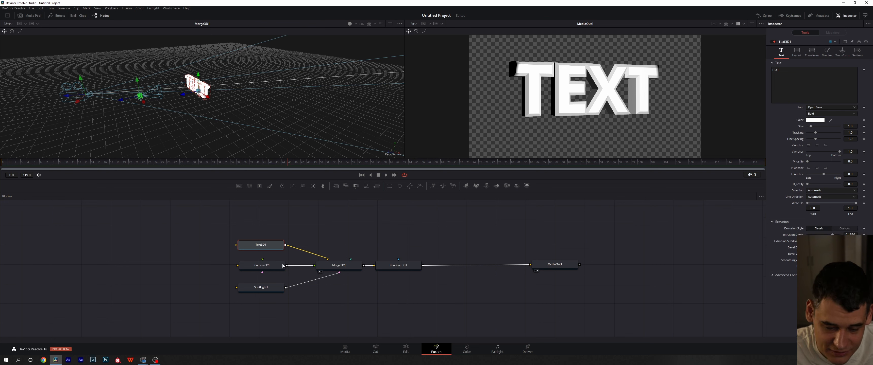
- Switch Camera3D1 to version 5
click(265, 266)
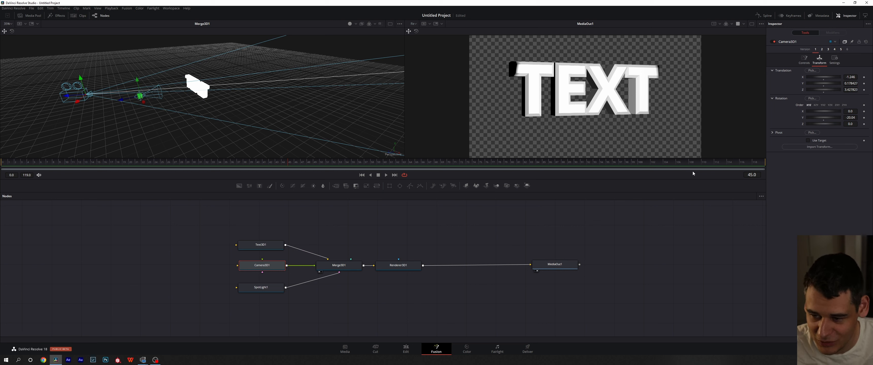
click(841, 49)
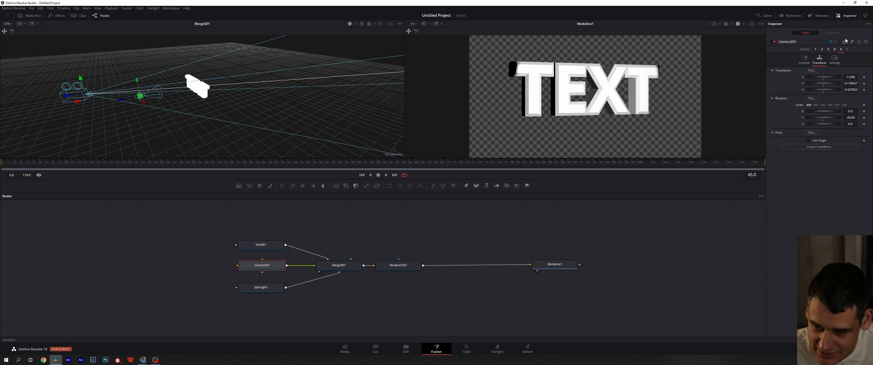
- Switch Camera3D1 to version 1 and set SpotLight1's X translation to about 0.037
click(816, 49)
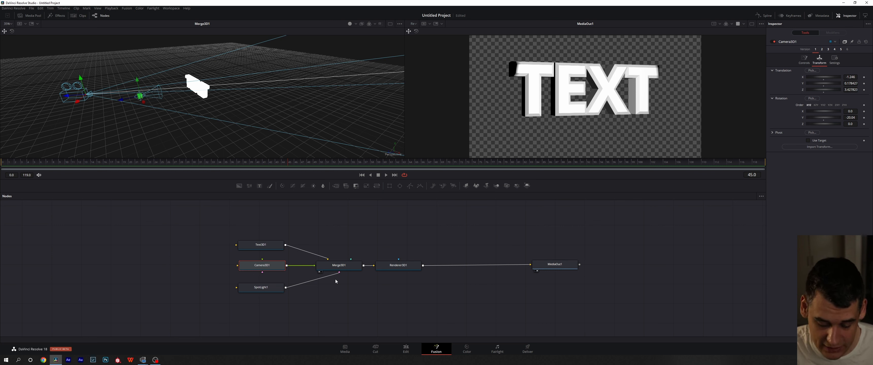
click(261, 287)
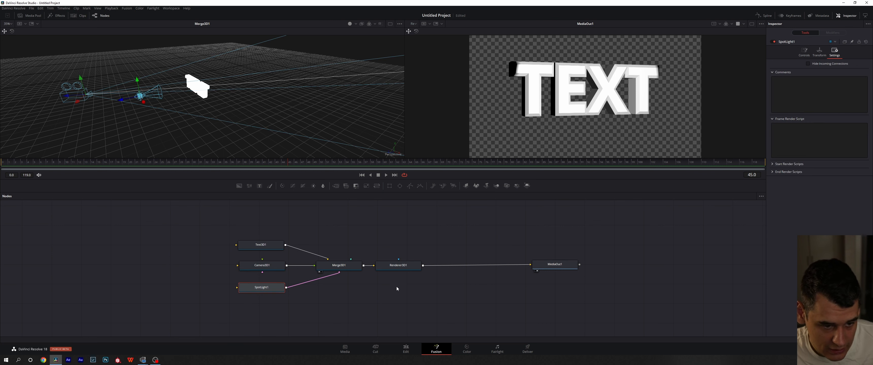
click(819, 52)
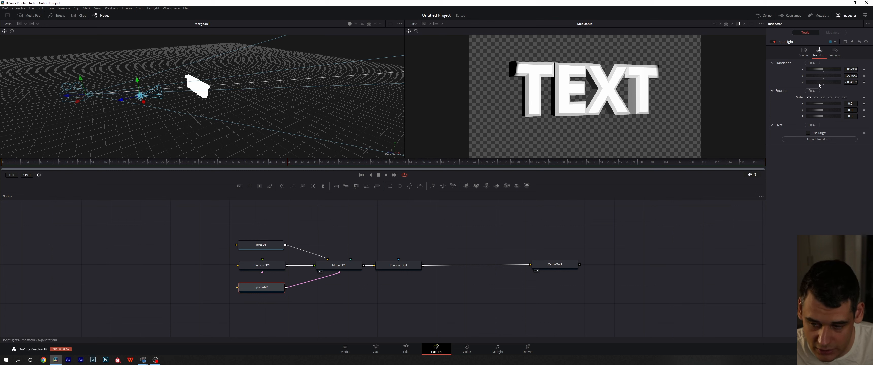
mouse_move(821, 74)
mouse_down()
mouse_move(809, 72)
mouse_move(820, 69)
mouse_up()
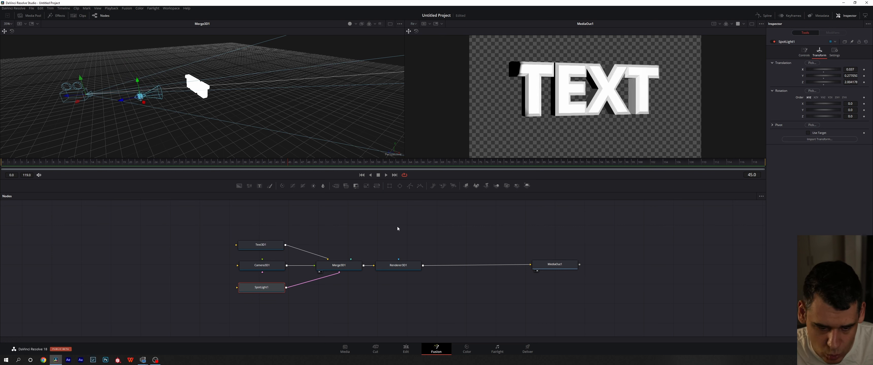
- Change the Text3D1 color to the basic blue #0055FF
click(264, 247)
click(815, 120)
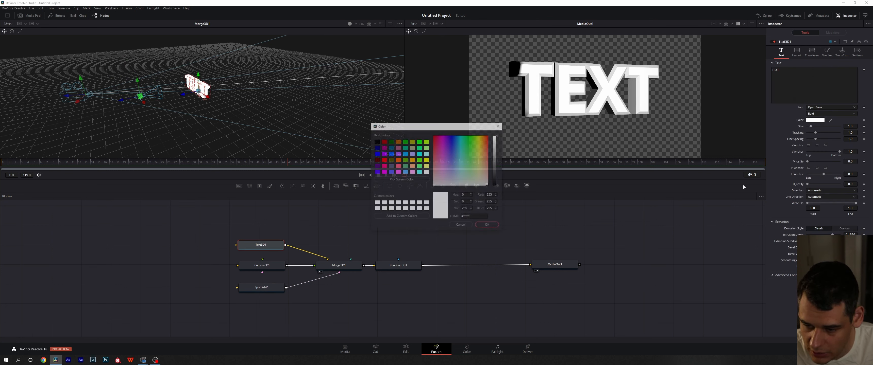
click(398, 154)
click(390, 154)
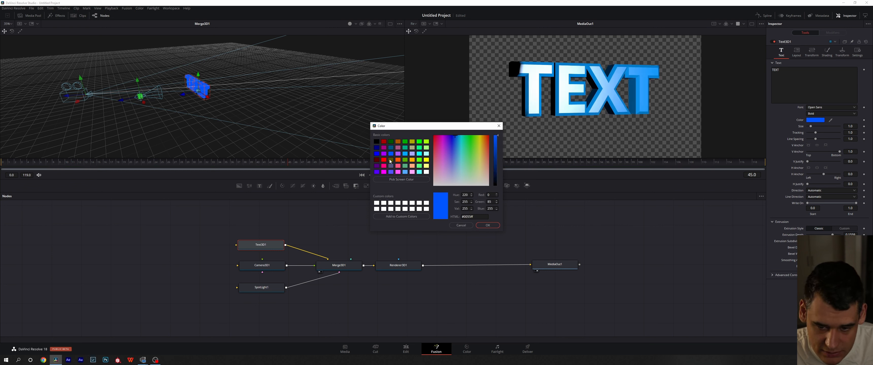
click(488, 226)
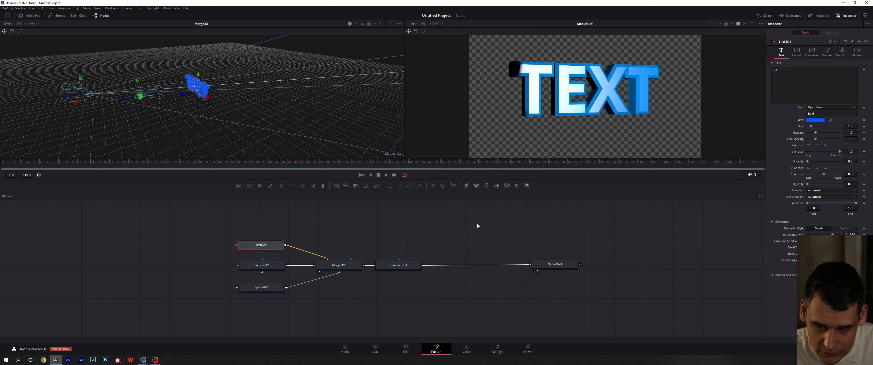
- At frame 0, shift SpotLight1's X translation to about -1.847 and keyframe it
click(276, 267)
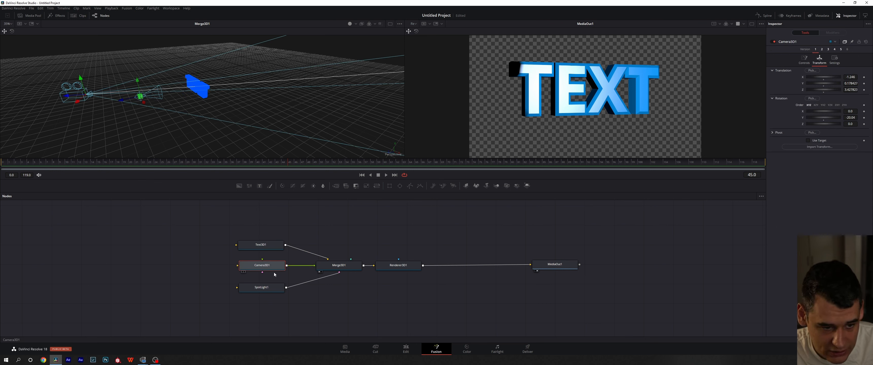
click(276, 287)
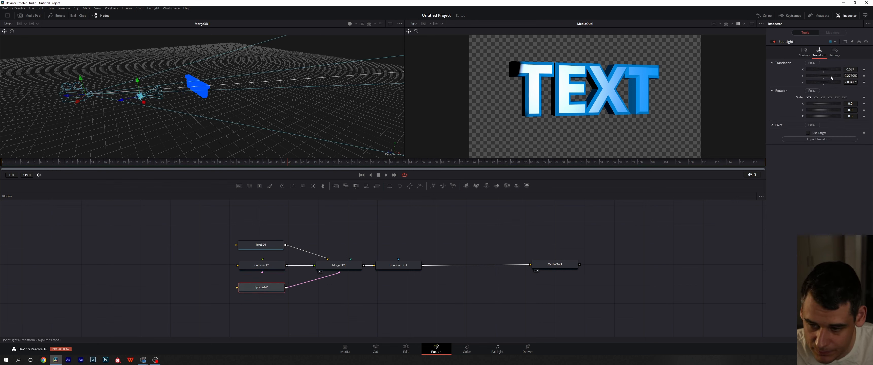
drag(831, 78, 803, 77)
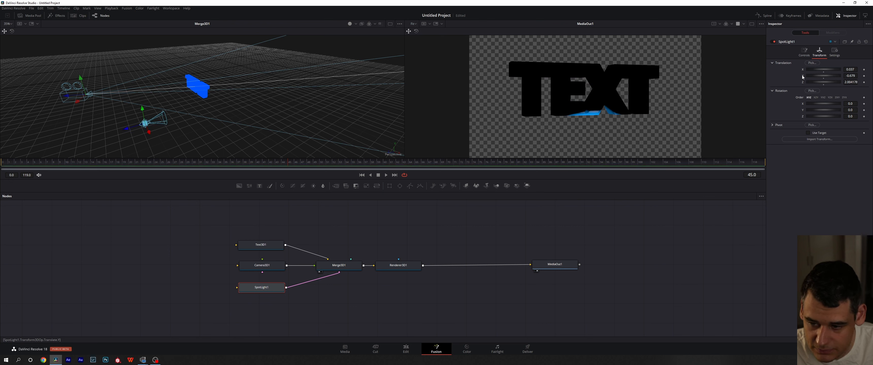
key(ctrl+z)
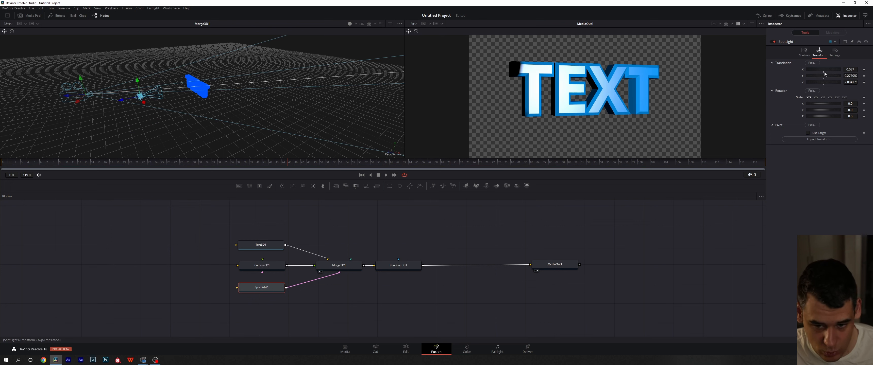
mouse_move(829, 70)
mouse_down()
mouse_move(813, 73)
mouse_move(835, 70)
mouse_move(815, 69)
mouse_move(827, 70)
mouse_up()
click(205, 165)
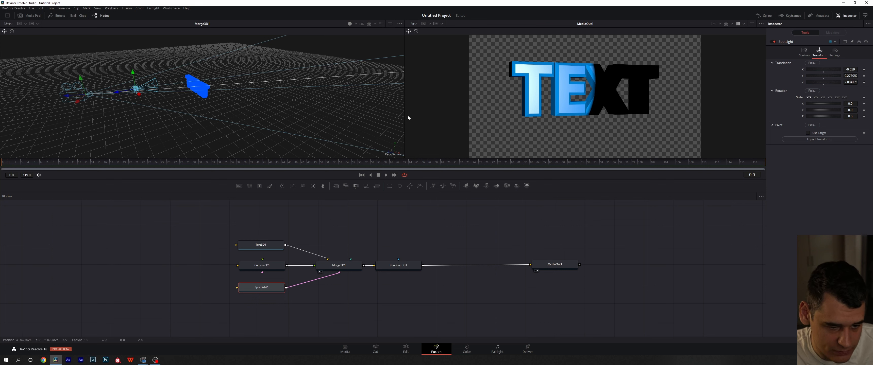
drag(833, 72, 822, 71)
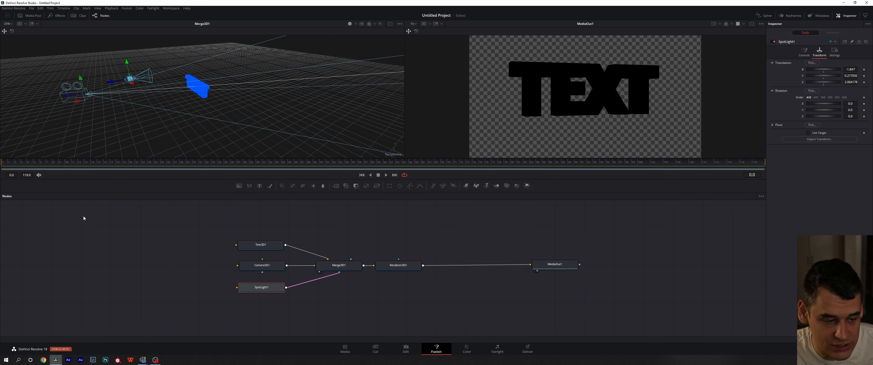
click(863, 70)
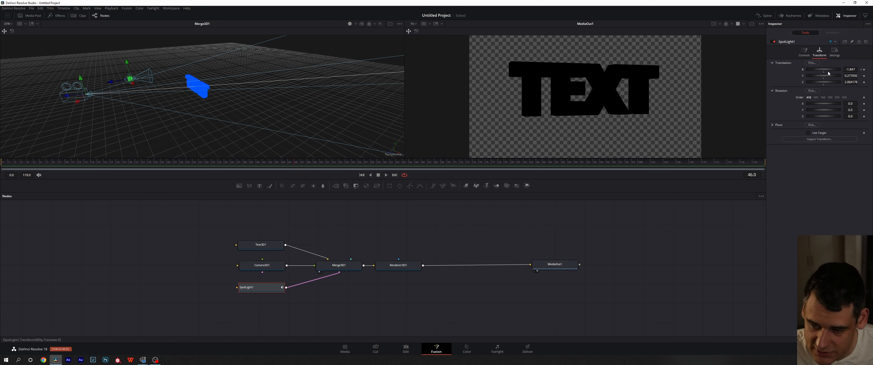
- Key SpotLight1's X translation at about 1.718 on frame 46 and play back the light's movement
drag(823, 71, 854, 70)
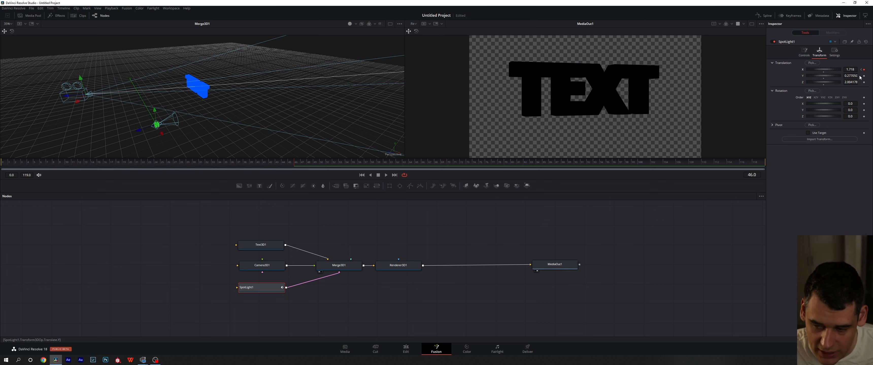
key(space)
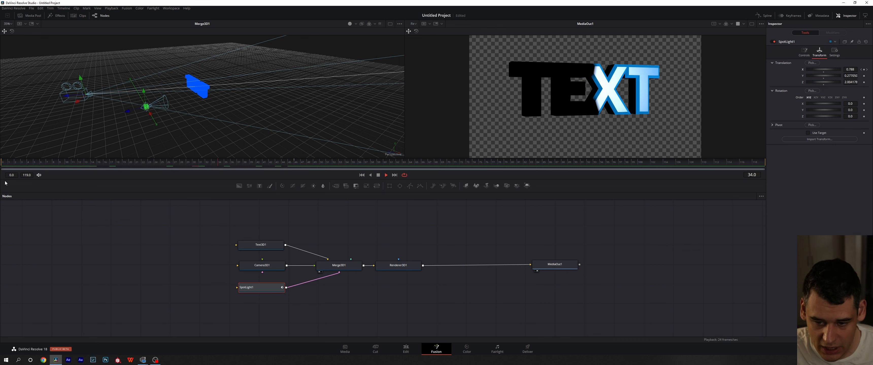
key(space)
drag(287, 163, 1, 156)
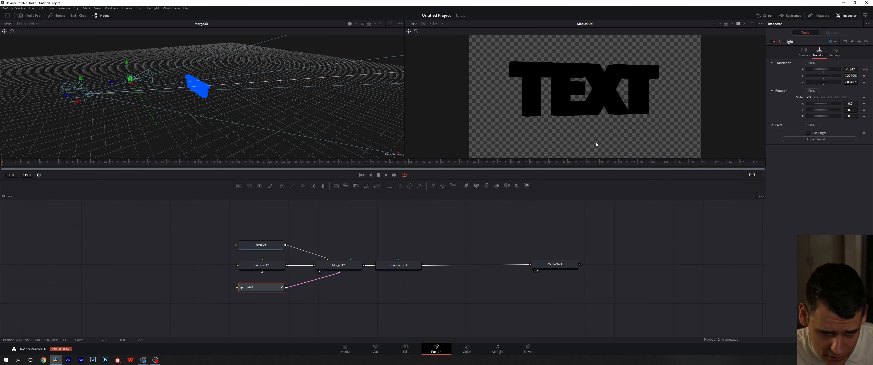
- Show SpotLight1's X Offset curve in the Spline editor, fit it to view and smooth both keyframes
click(766, 17)
click(395, 229)
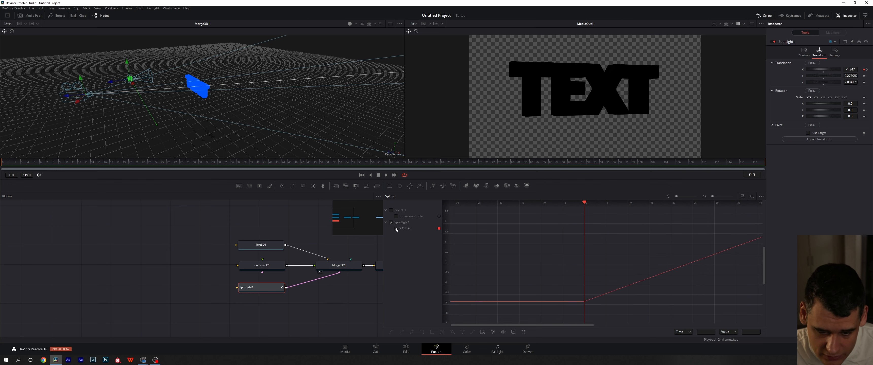
click(743, 196)
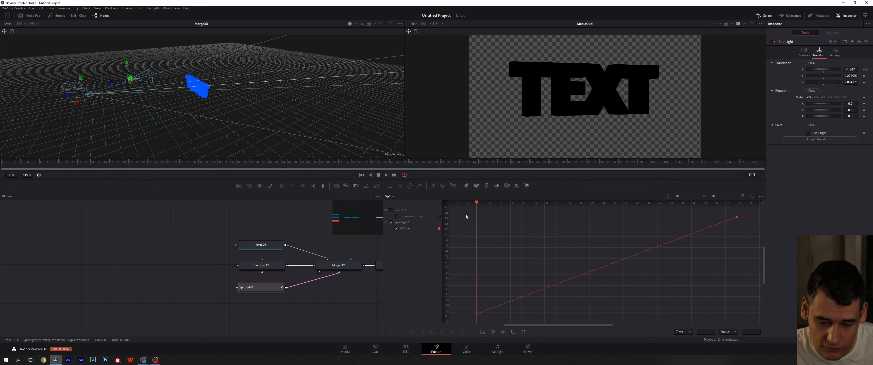
drag(461, 209, 740, 320)
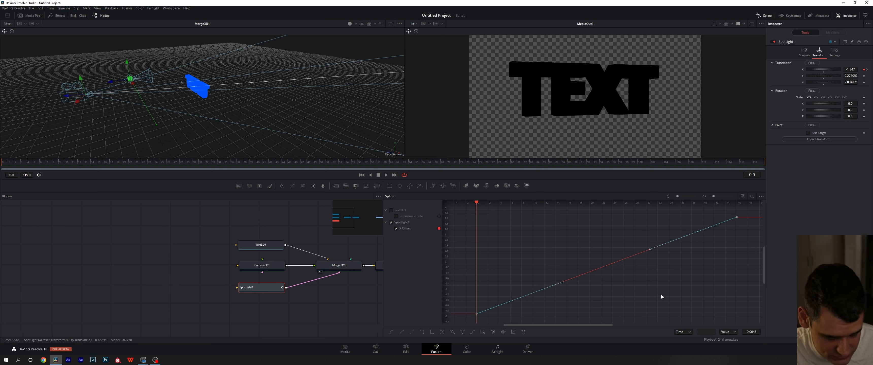
key(shift+s)
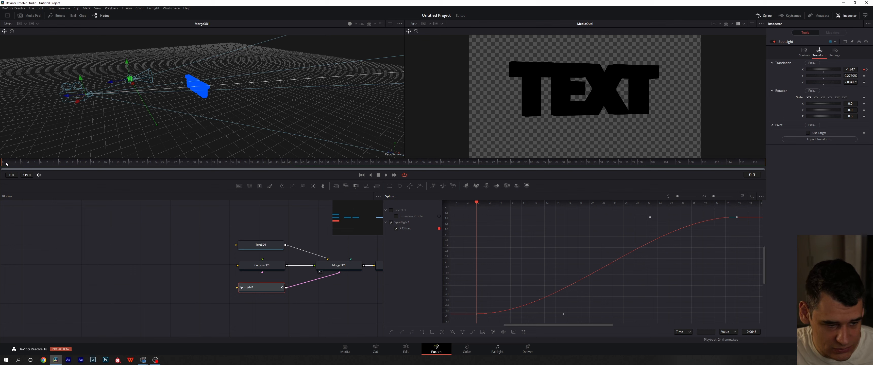
- Play back the smoothed light movement, return to frame 0 and close the Spline editor
key(space)
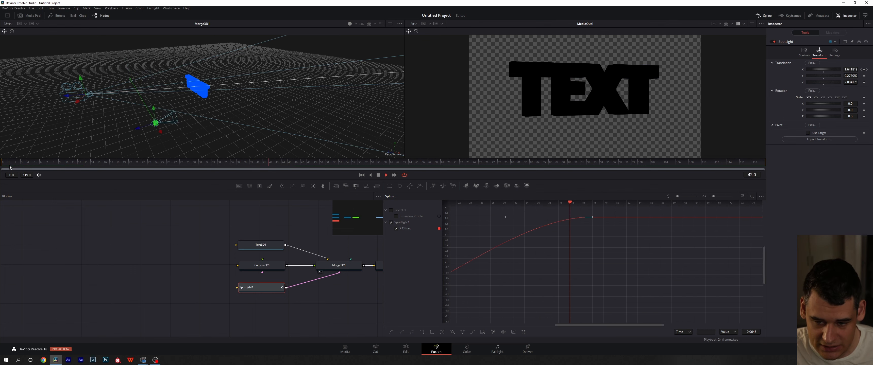
key(space)
drag(80, 167, 2, 166)
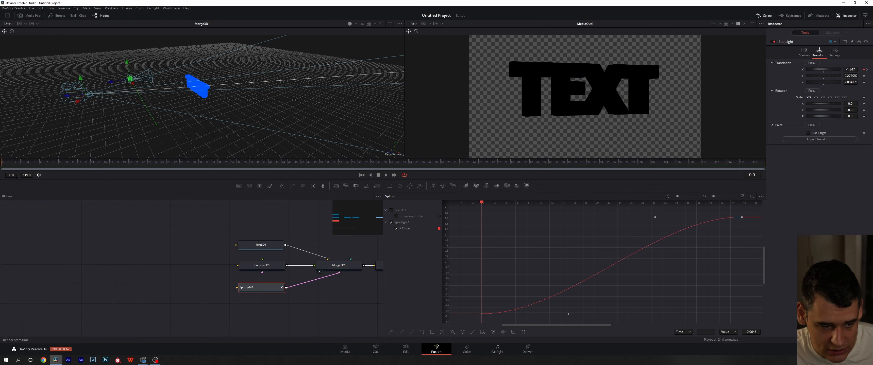
click(764, 16)
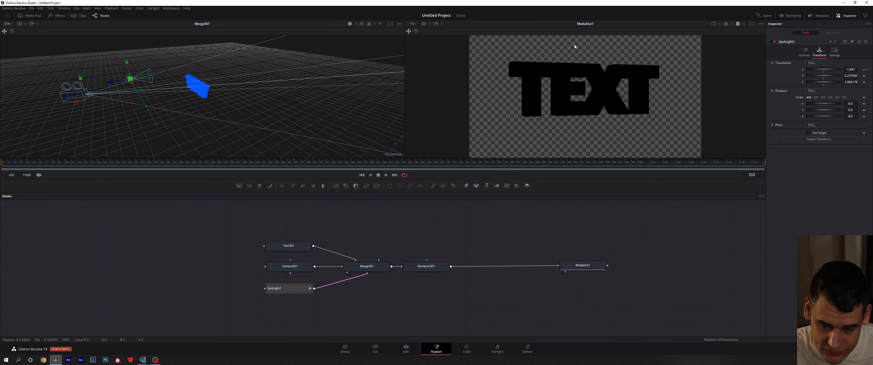
- Try connecting SpotLight1's X rotation to its X Offset animation, preview it and undo the connection
right_click(802, 106)
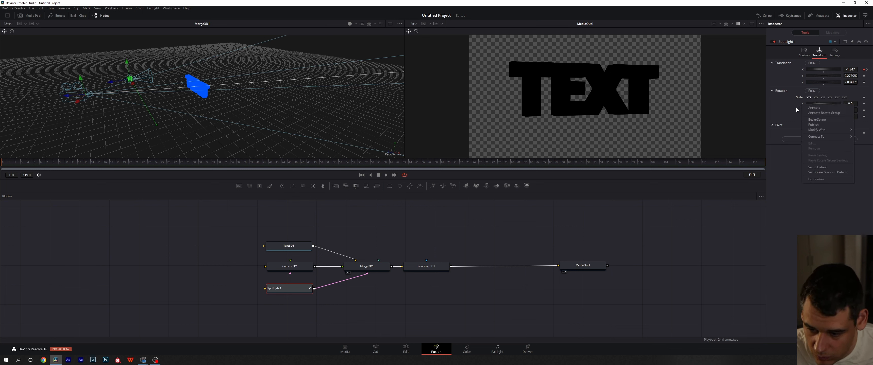
click(799, 107)
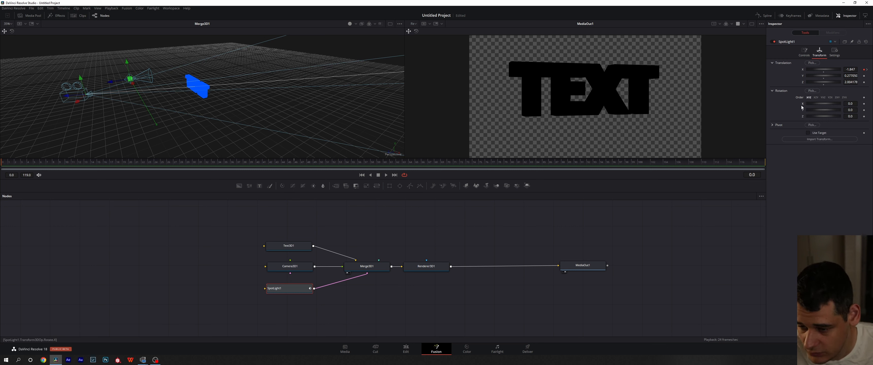
right_click(804, 104)
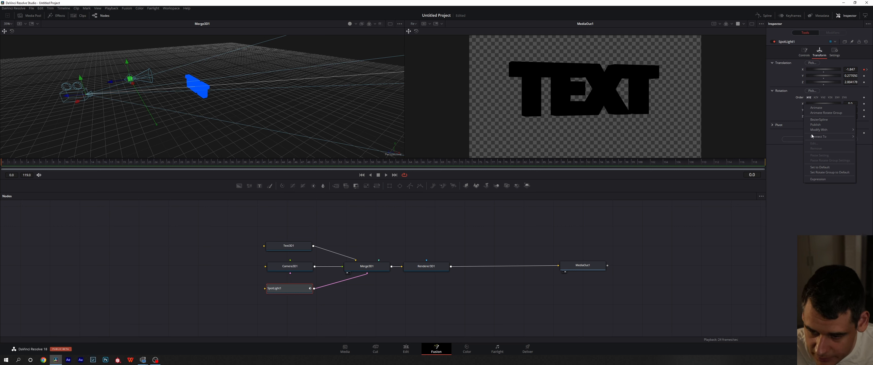
mouse_move(812, 137)
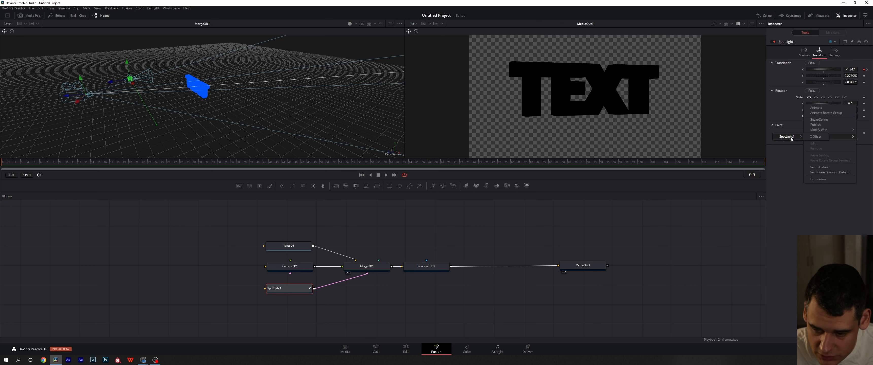
click(816, 137)
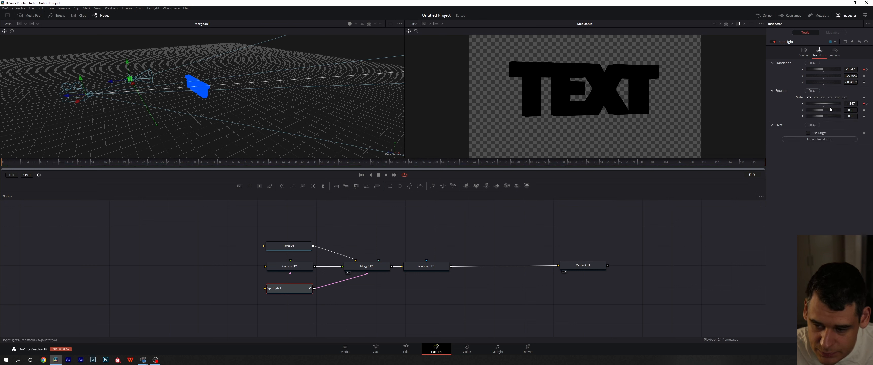
key(space)
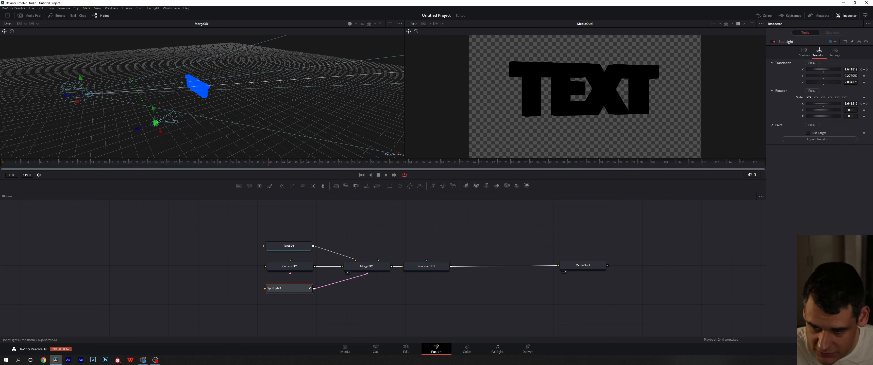
key(ctrl+z)
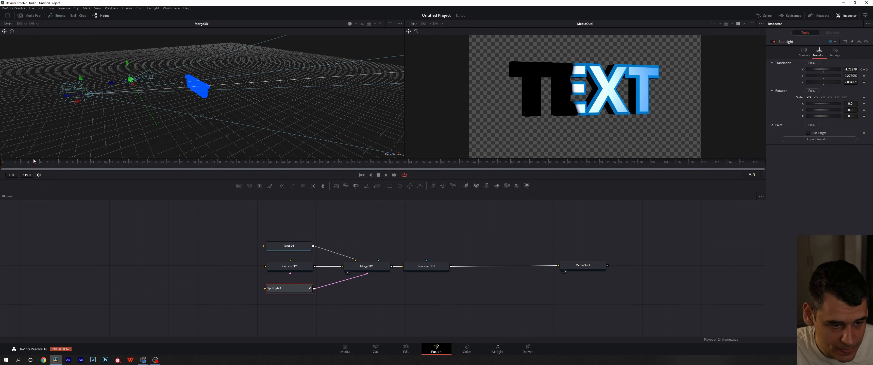
drag(337, 153, 1, 155)
key(space)
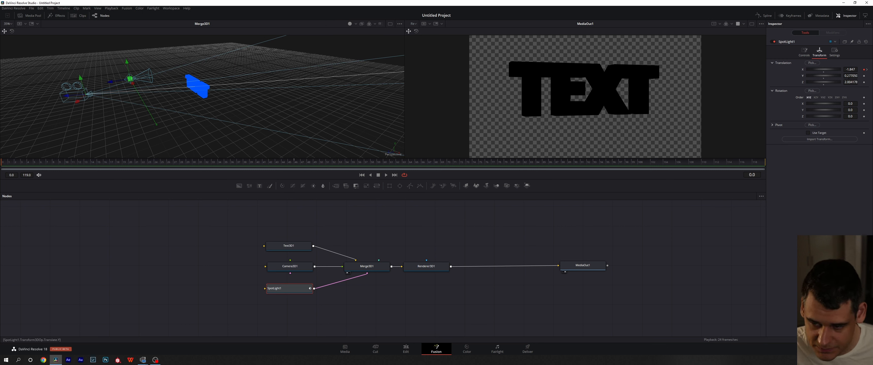
- Try adding an expression to SpotLight1's Y translation that links it to Y rotation as Transform3DOp.Rotate.Y
click(846, 76)
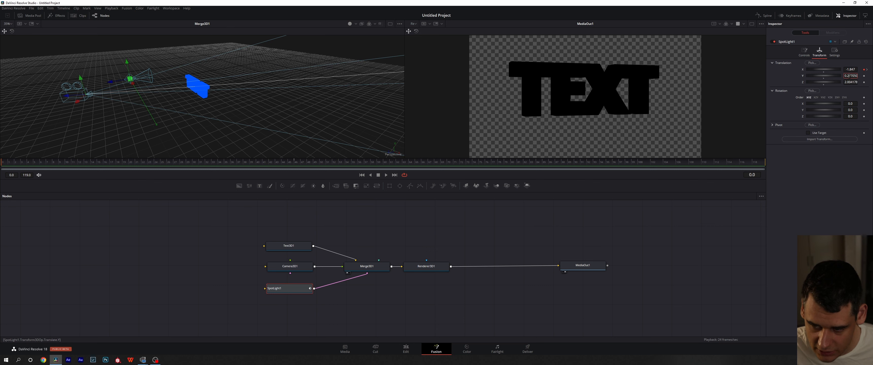
double_click(849, 76)
text(-)
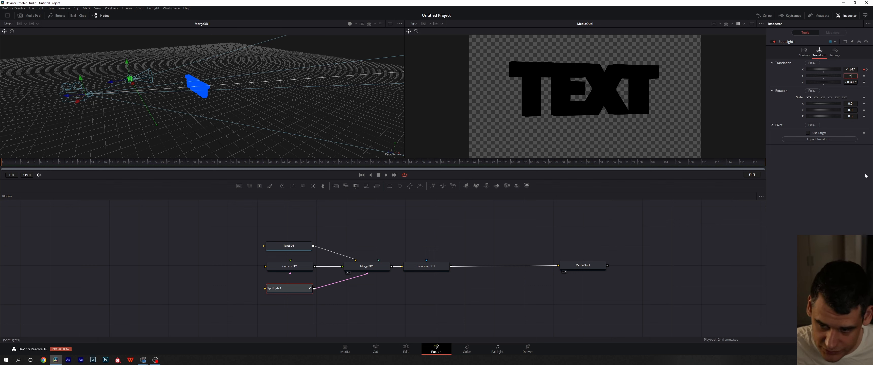
key(Tab)
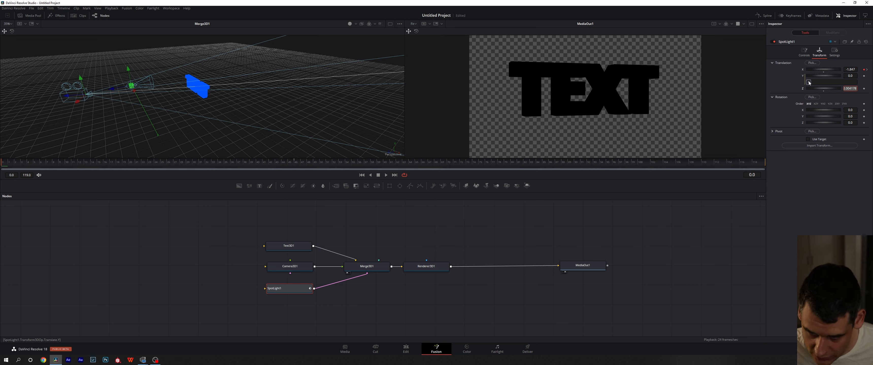
click(809, 83)
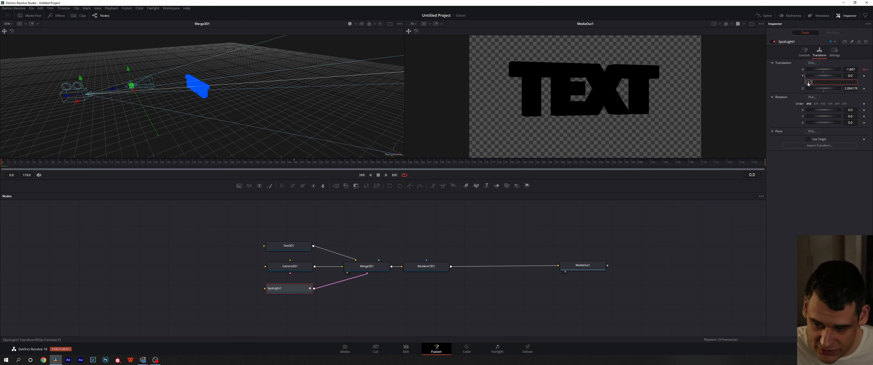
drag(808, 84, 850, 117)
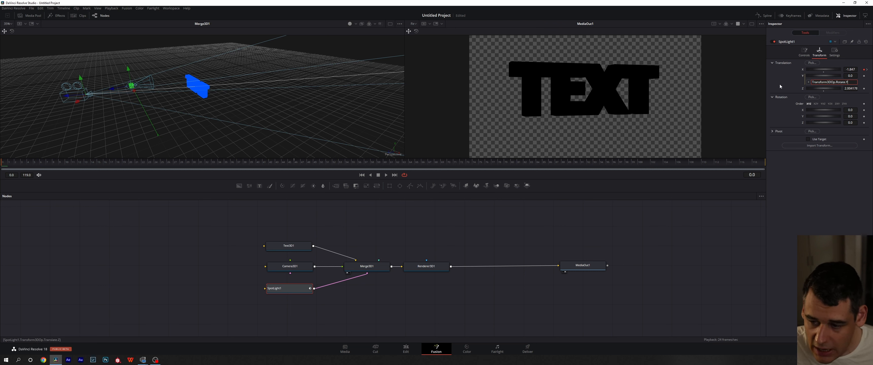
- Vary SpotLight1's Y rotation to test the expression link, and undo the test together with the expression
click(851, 74)
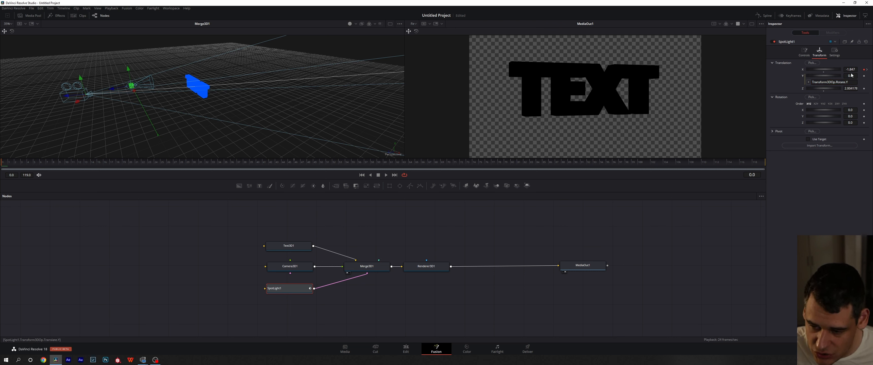
click(850, 75)
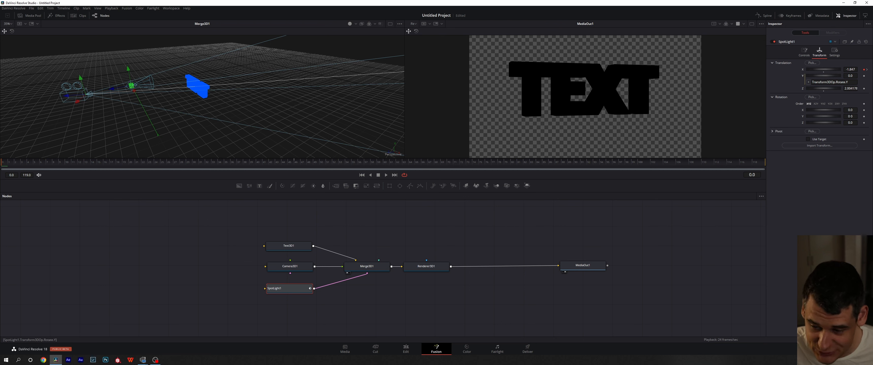
mouse_move(851, 117)
mouse_down()
mouse_move(859, 117)
mouse_move(845, 117)
mouse_up()
key(ctrl+z)
key(ctrl+z)
key(ctrl+z)
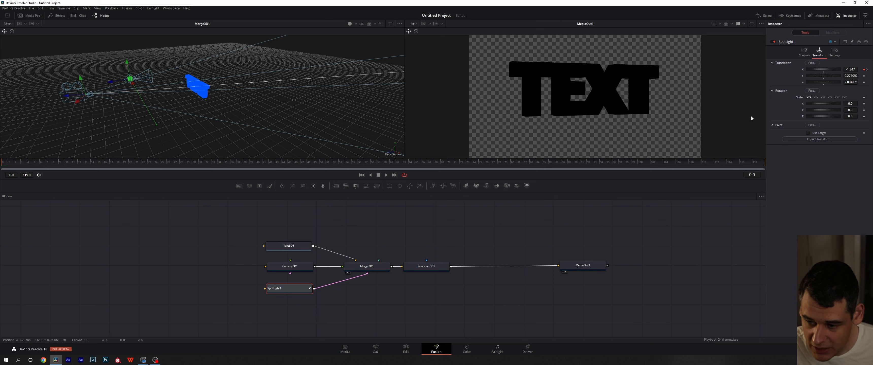
- Try adding an expression to SpotLight1's Y translation through its parameter options, link it to Transform3DOp.Translate.Y, and remove it again
right_click(803, 78)
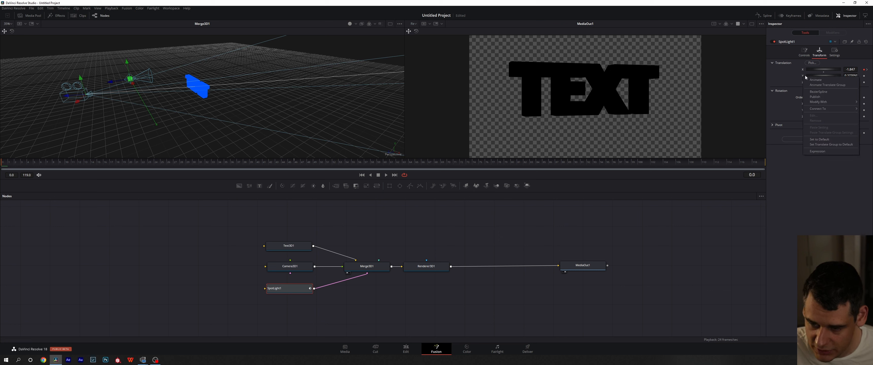
click(807, 81)
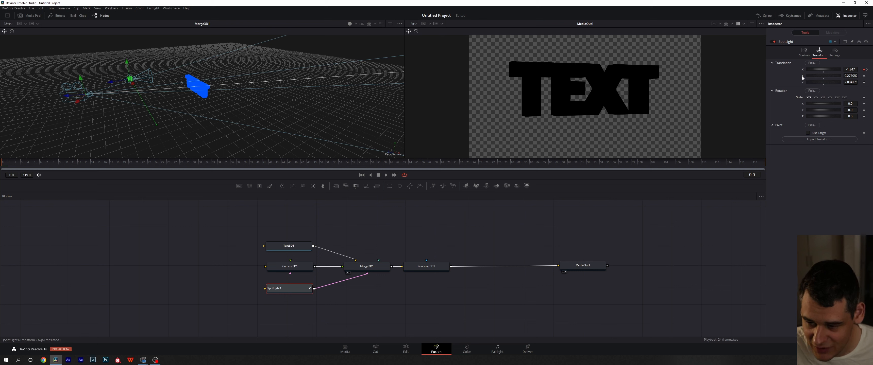
click(803, 78)
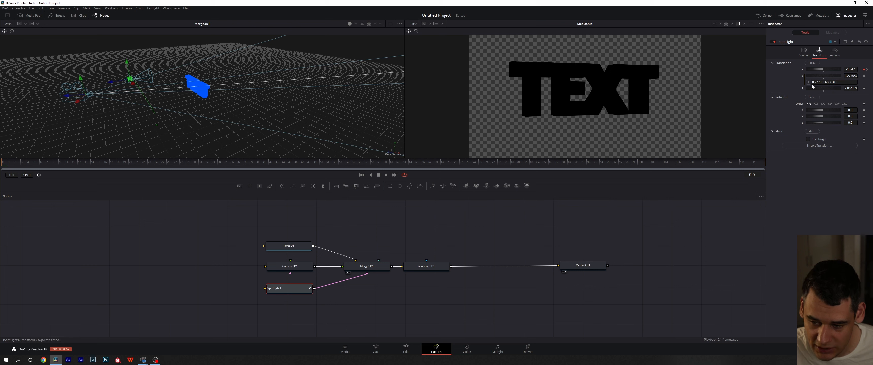
mouse_move(809, 82)
mouse_down()
mouse_move(855, 129)
mouse_move(810, 83)
mouse_up()
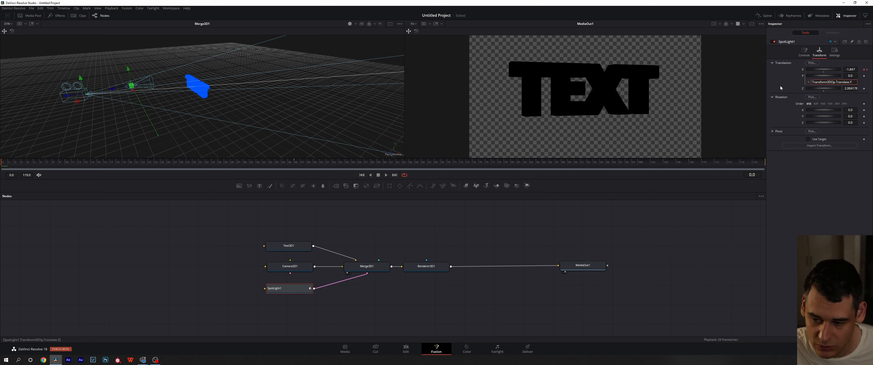
key(ctrl+z)
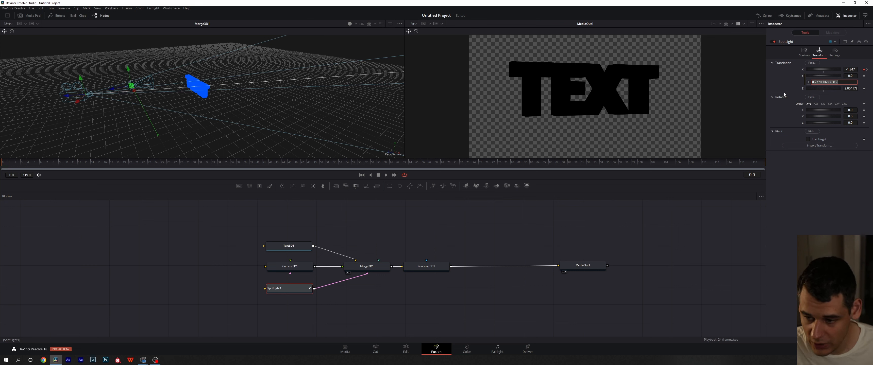
key(Return)
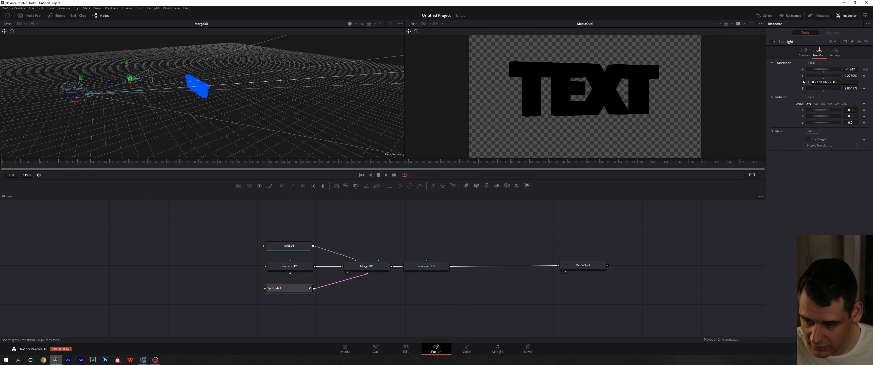
key(ctrl+z)
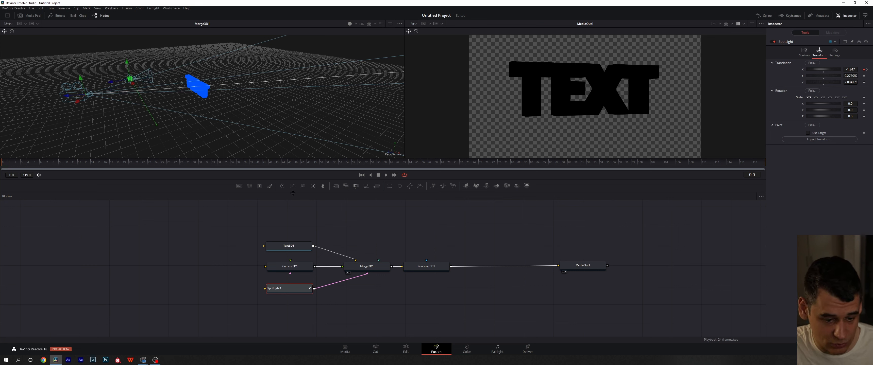
- Play back the light animation, switch to the Edit page and play the Fusion Composition clip from its start on the timeline
key(space)
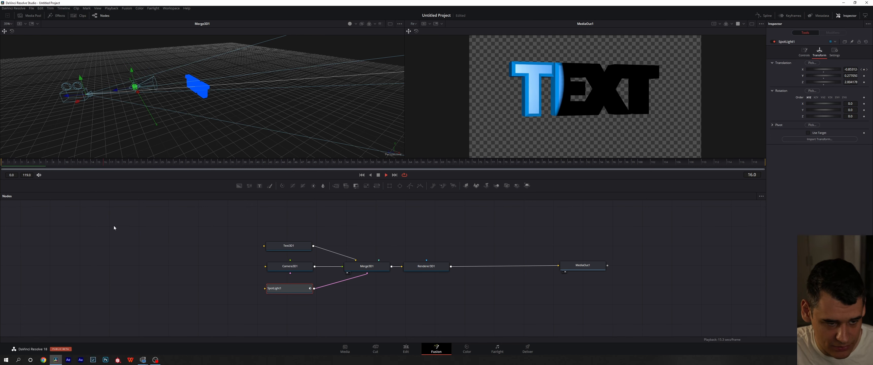
click(405, 349)
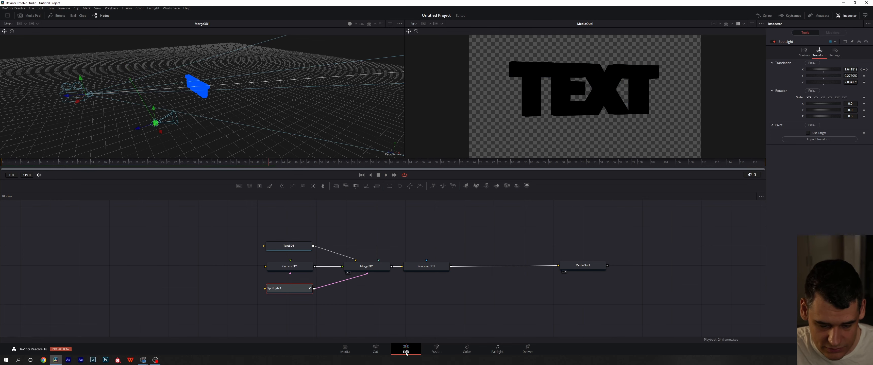
click(586, 235)
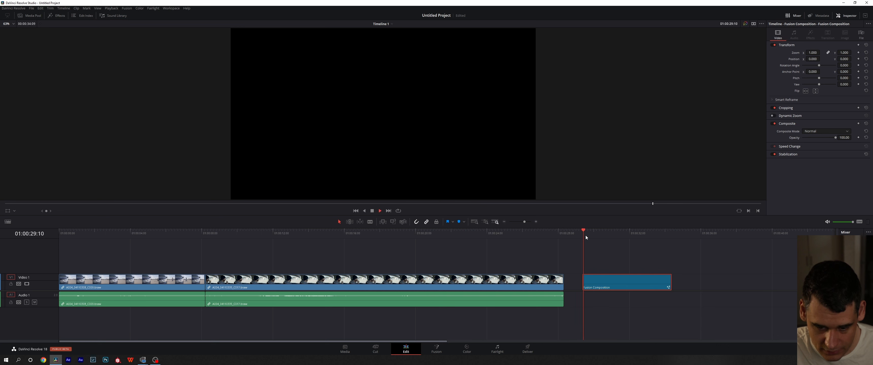
key(space)
drag(585, 235, 586, 236)
key(space)
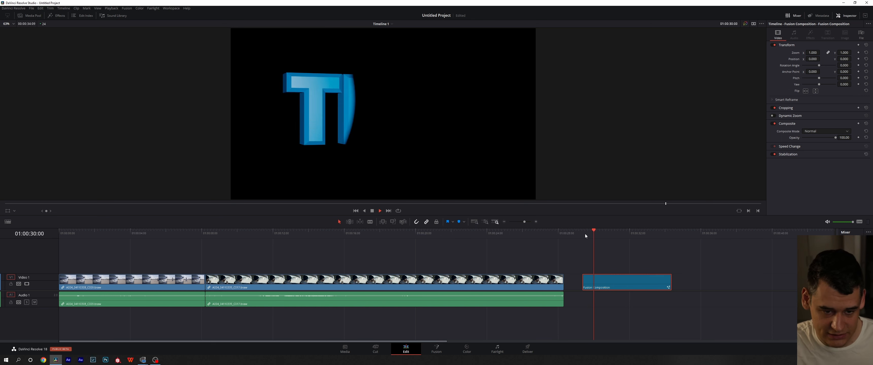
click(585, 234)
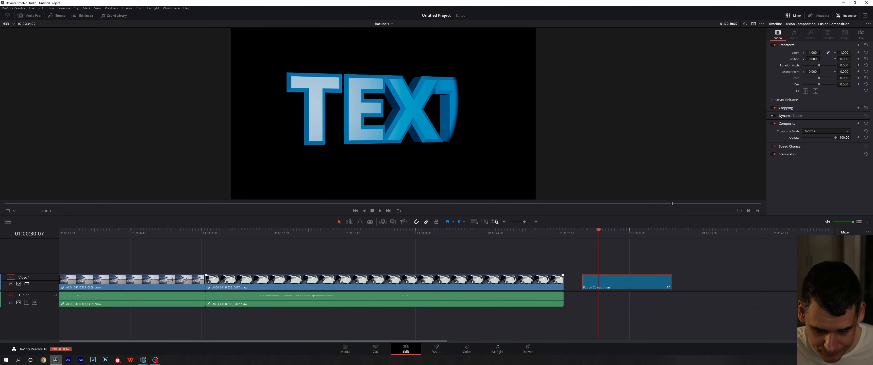
- Return to the Fusion page and briefly show the Spline and Keyframes editors, leaving both closed
click(436, 350)
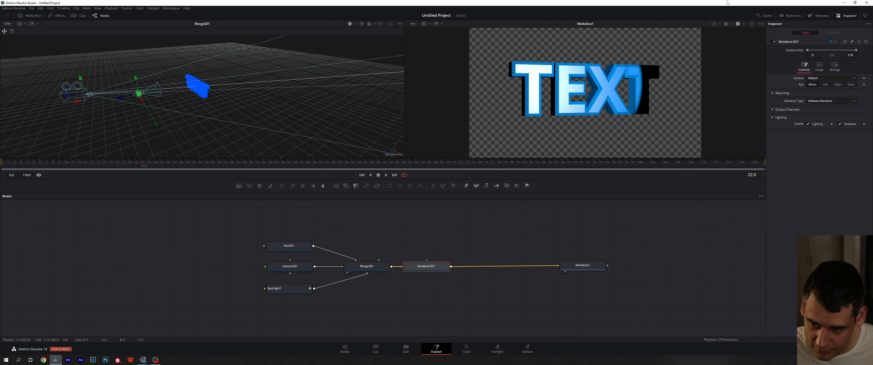
click(764, 16)
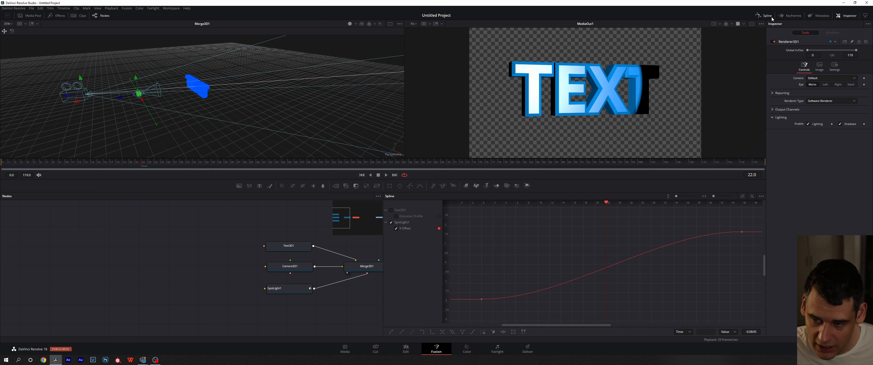
click(790, 16)
click(764, 16)
click(788, 15)
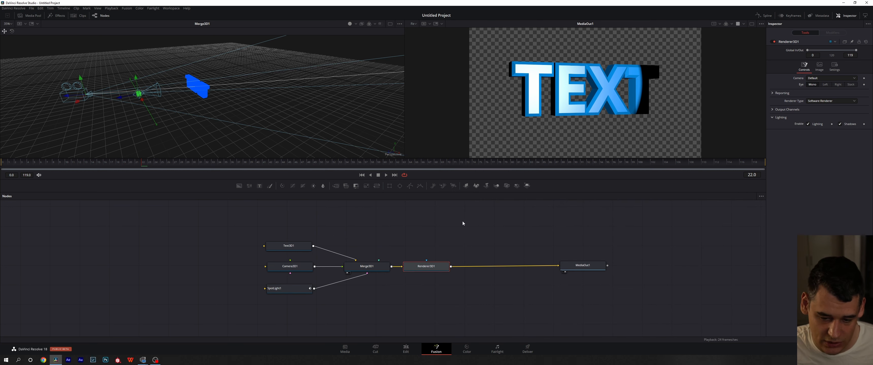